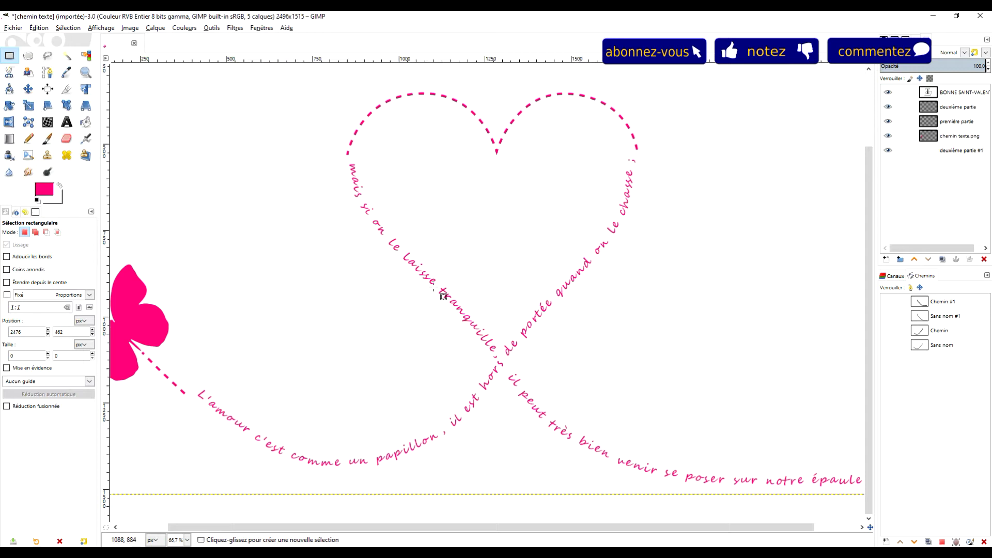
drag(793, 423, 748, 426)
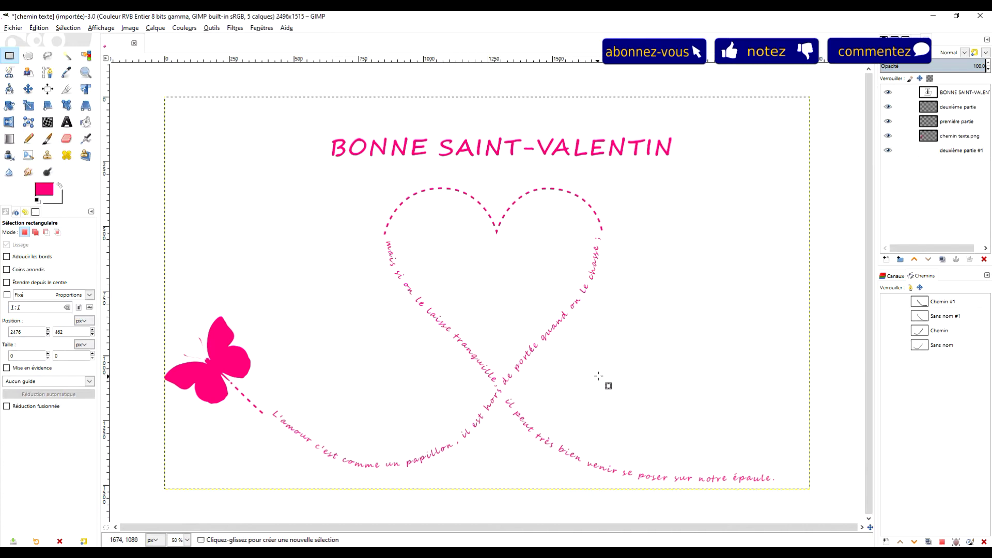
drag(603, 371, 579, 375)
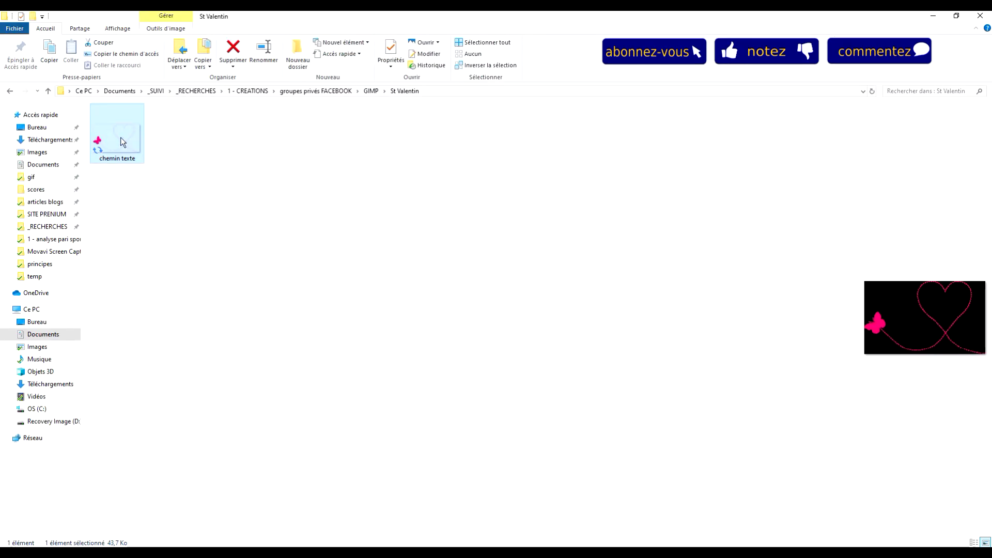
Open the "chemin texte" image from the St Valentin folder in GNU Image Manipulation Program
right_click(120, 138)
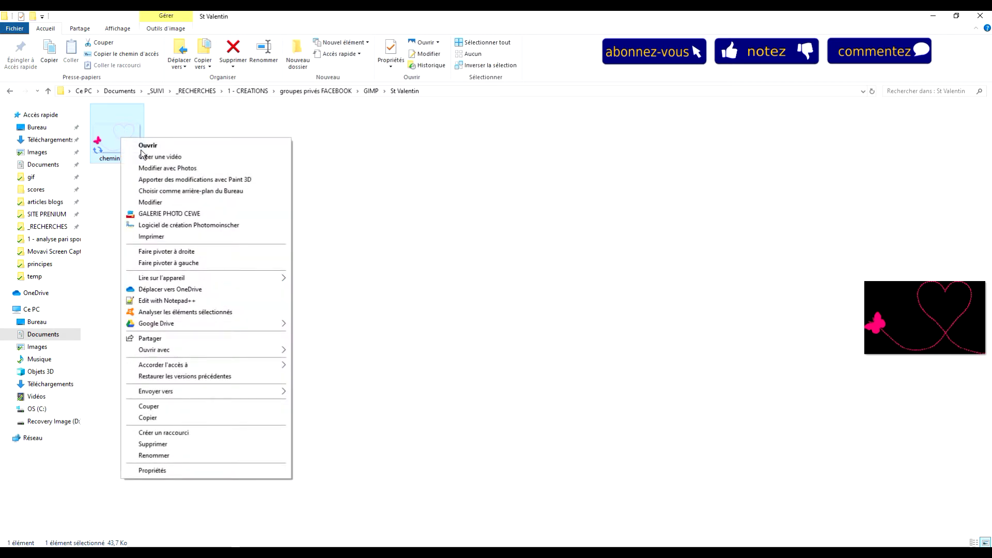
mouse_move(228, 350)
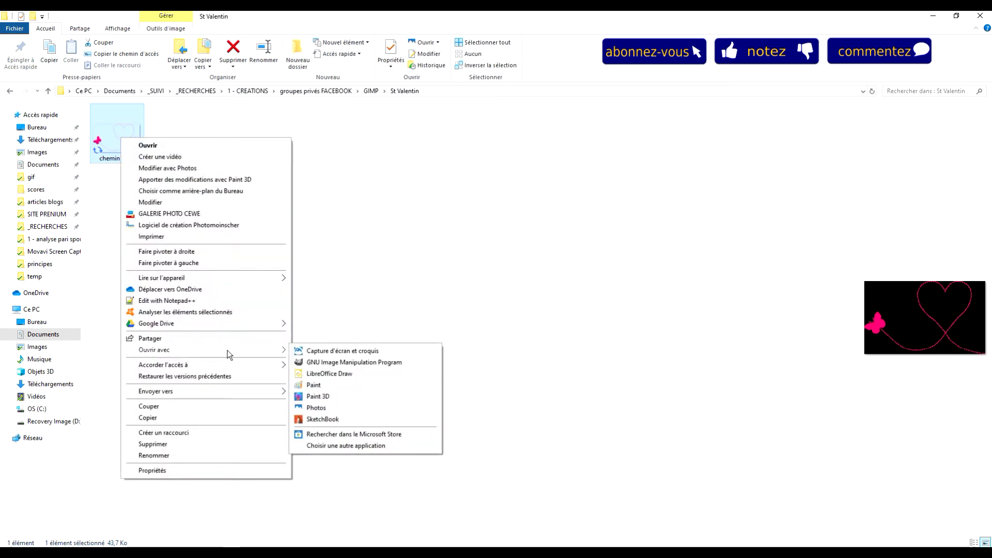
click(344, 362)
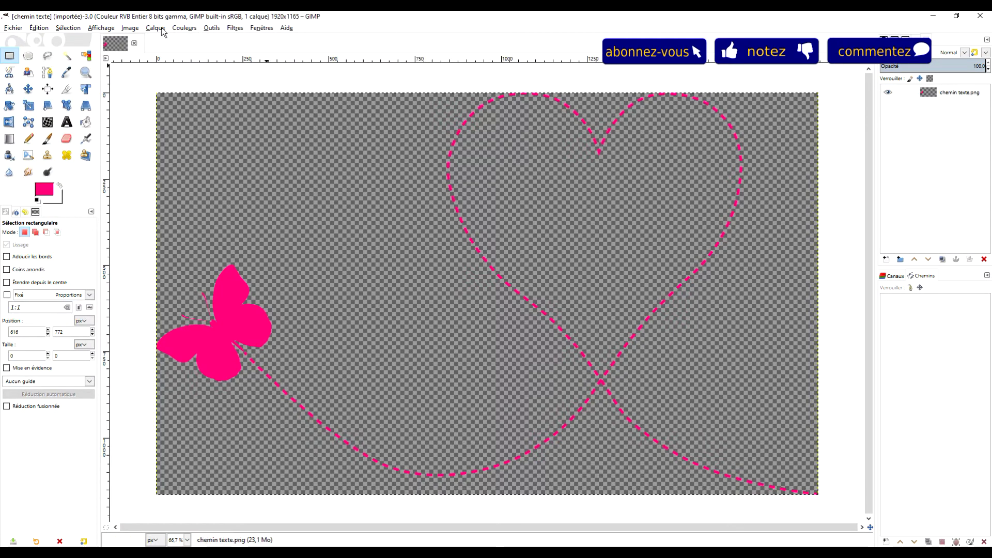
Enlarge the canvas to 130% wide with linked proportions, offsetting the existing image by 350 px vertically so it sits at the lower edge
click(129, 29)
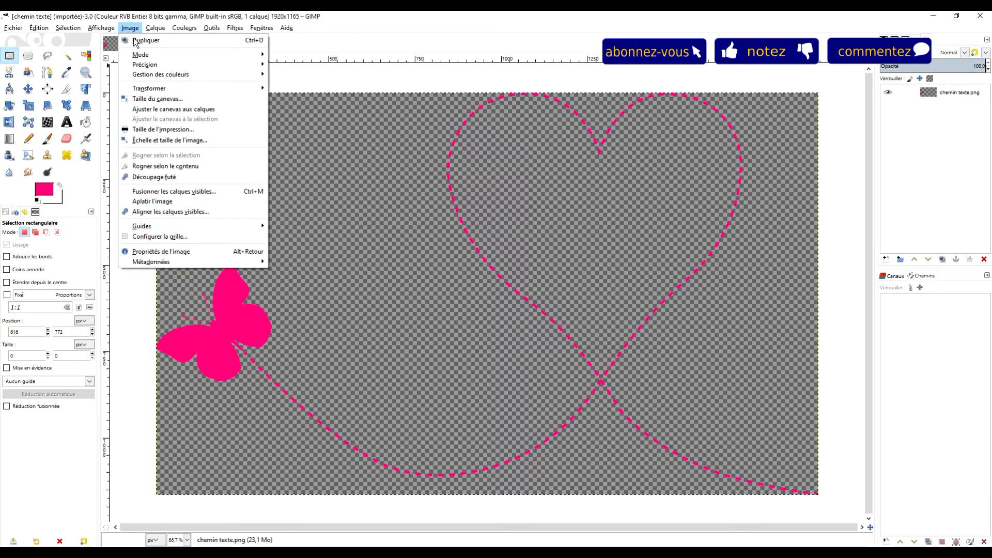
click(170, 103)
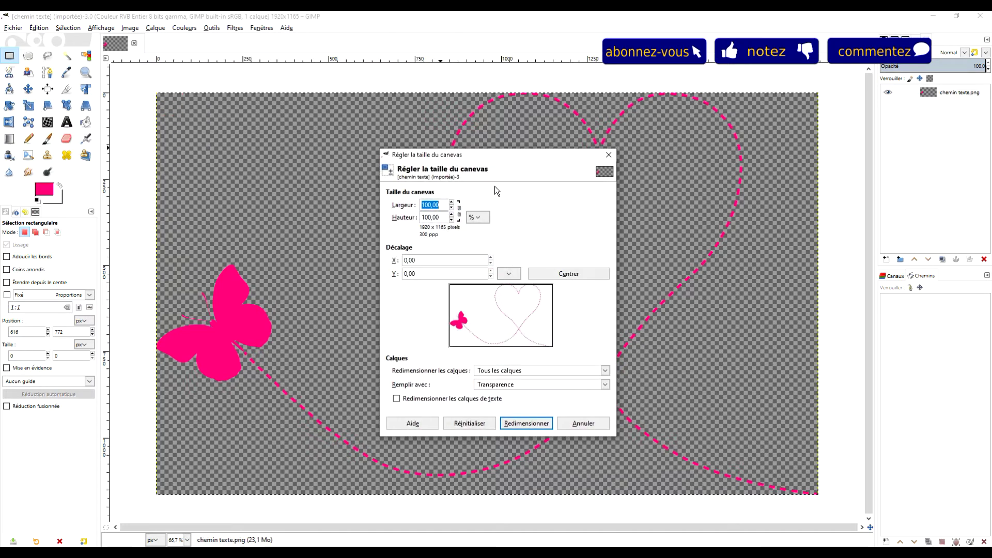
click(459, 211)
double_click(440, 204)
text(130)
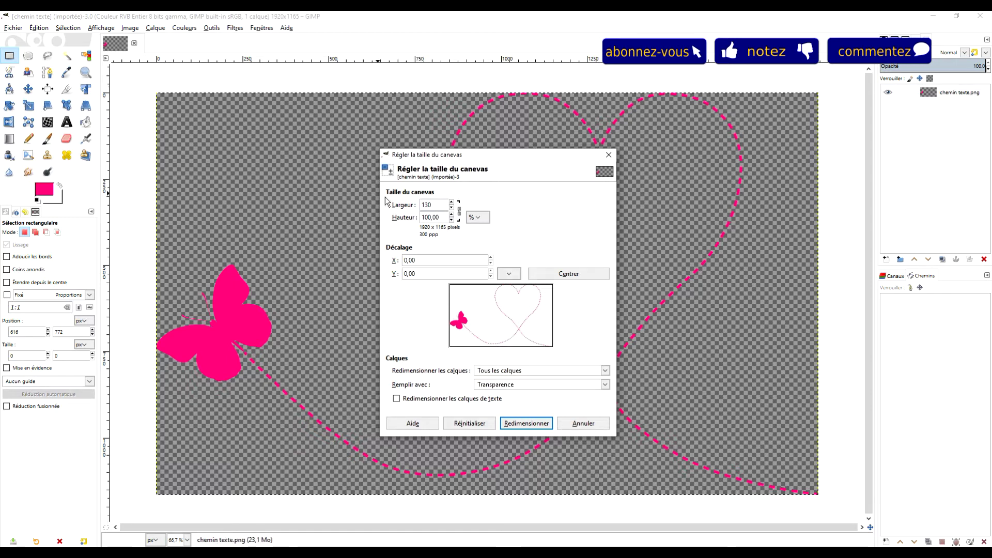
key(Tab)
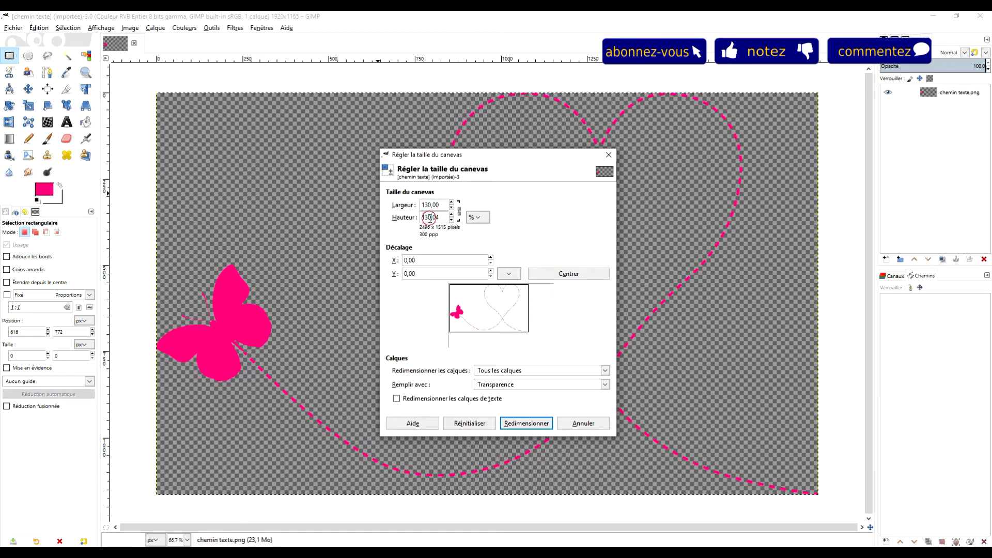
drag(515, 305, 431, 363)
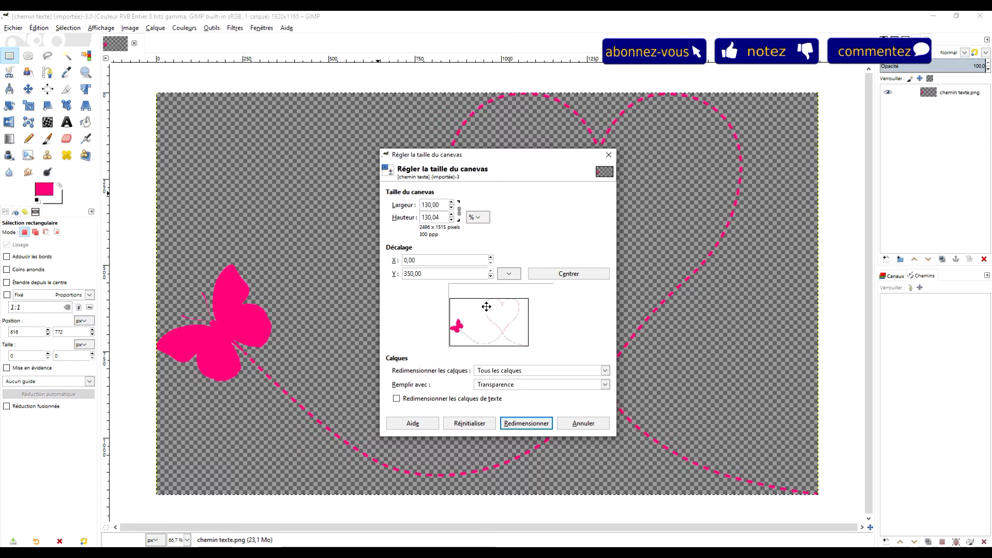
click(532, 425)
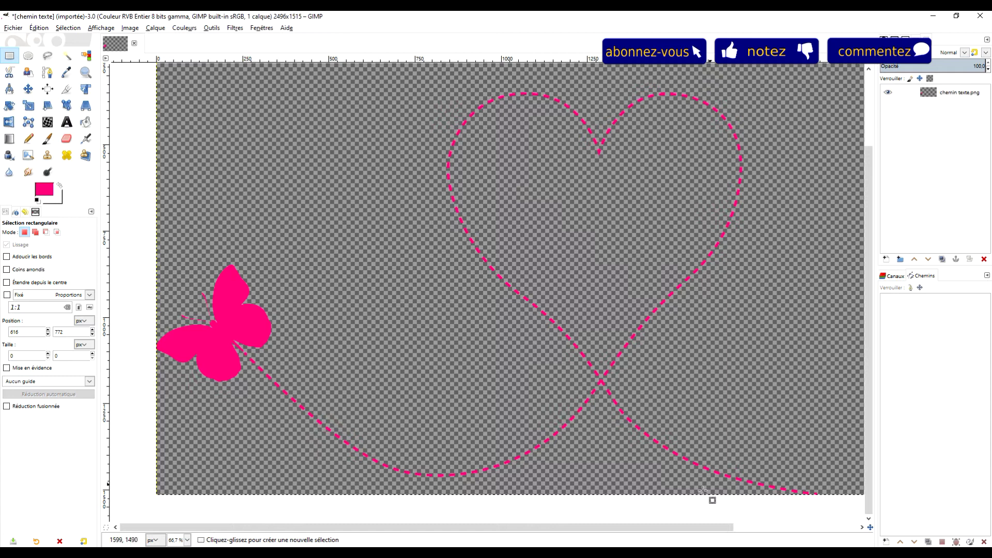
click(187, 539)
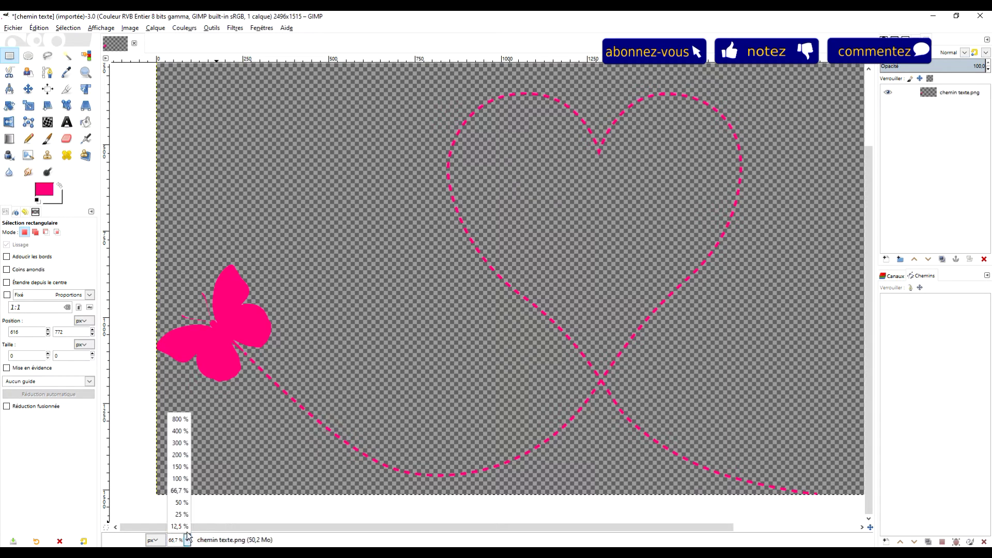
click(181, 501)
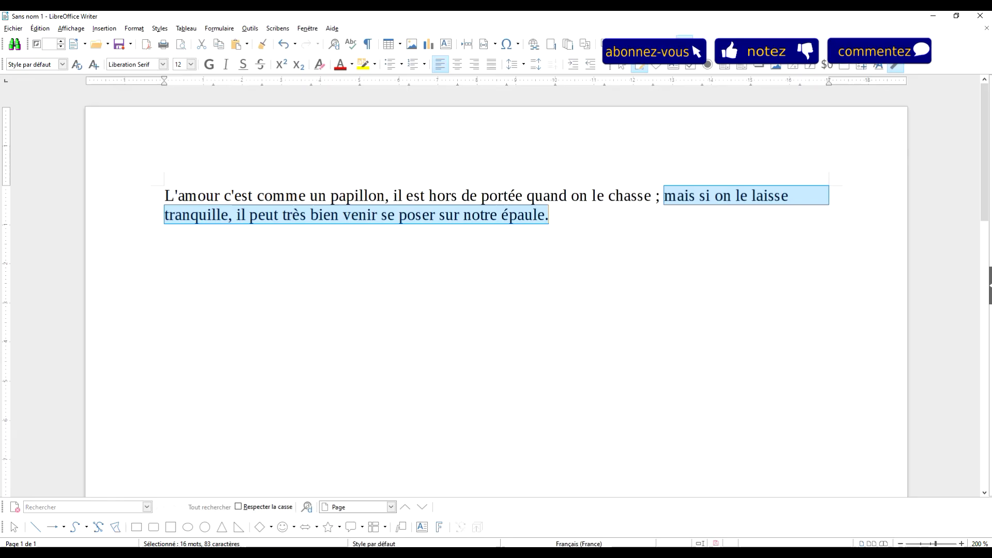
In the LibreOffice Writer document, delete the space and semicolon after "chasse" and retype the semicolon
click(630, 232)
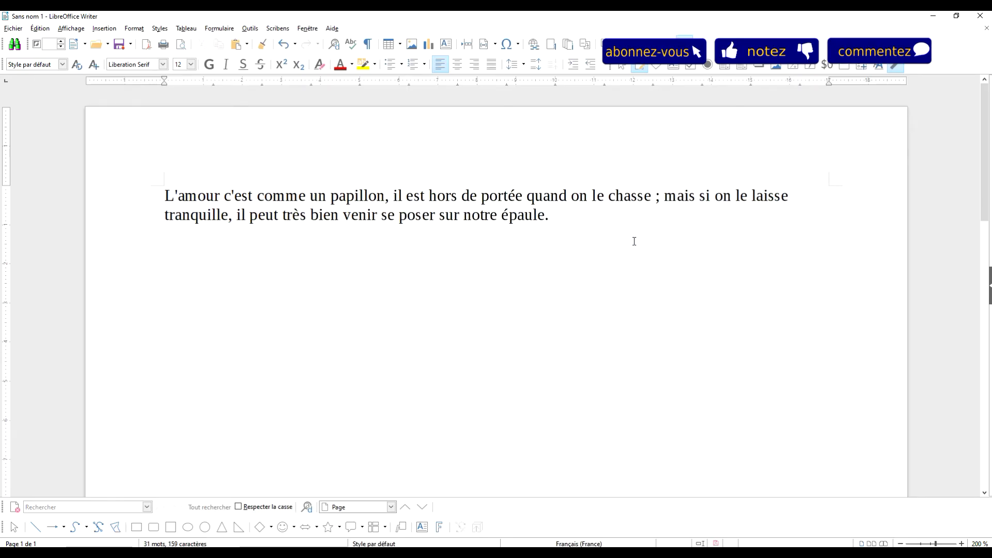
shift+click(660, 195)
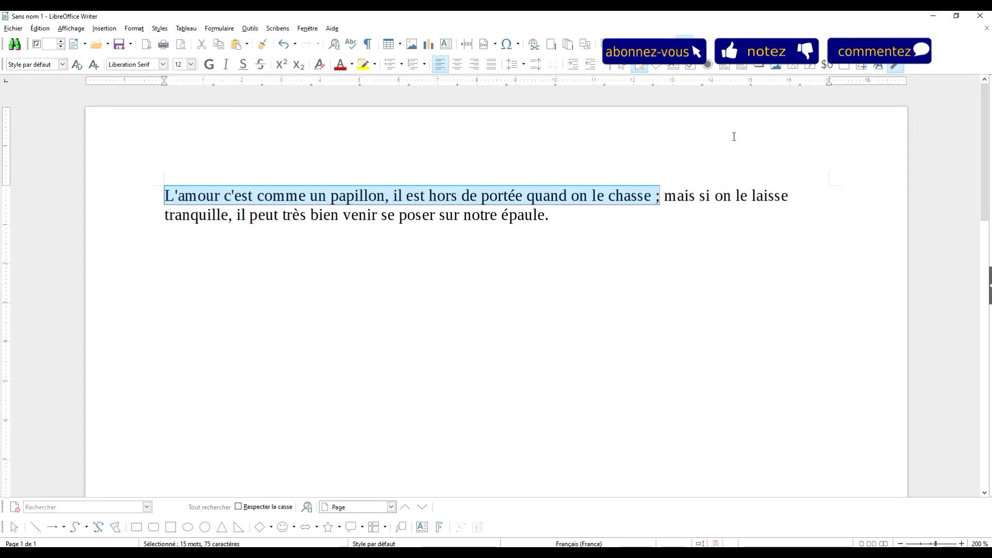
click(661, 191)
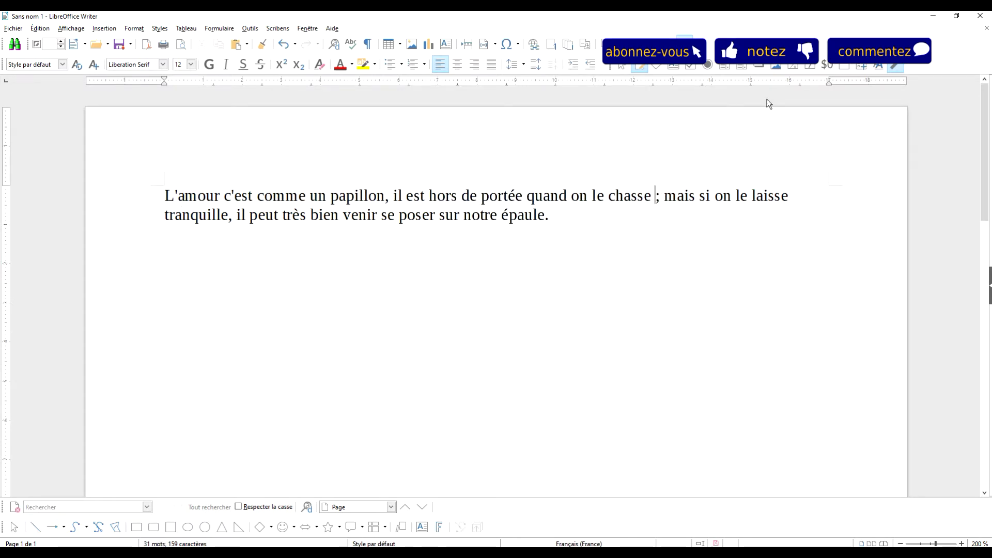
key(Left)
key(Delete)
key(Delete)
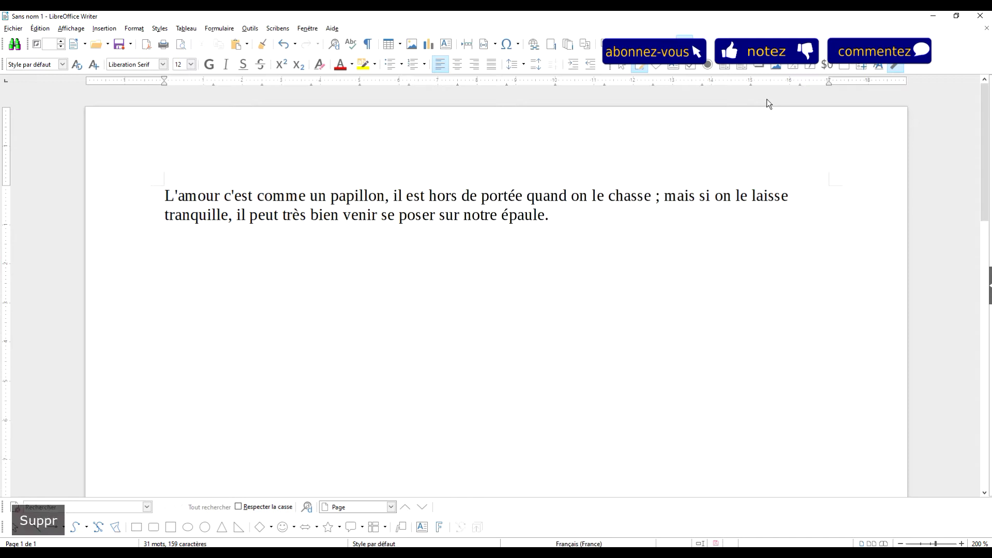
text(;)
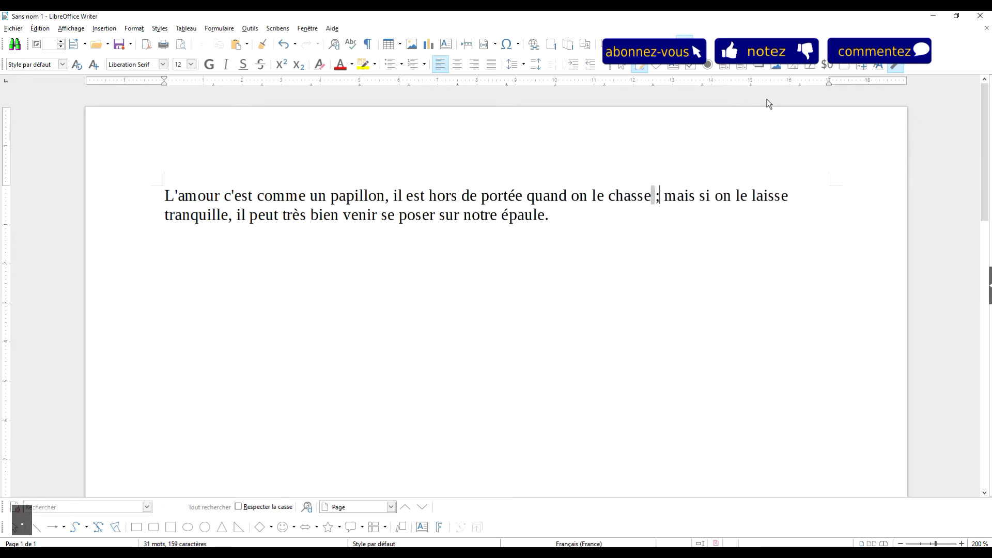
Copy the clause from "L'amour c'est comme un papillon" through the semicolon after "chasse"
key(shift+Home)
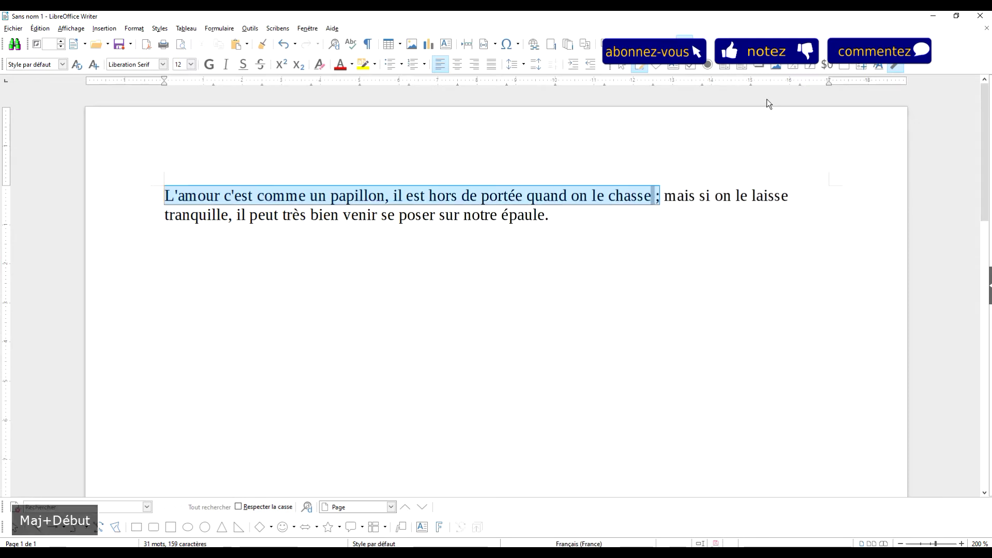
right_click(510, 197)
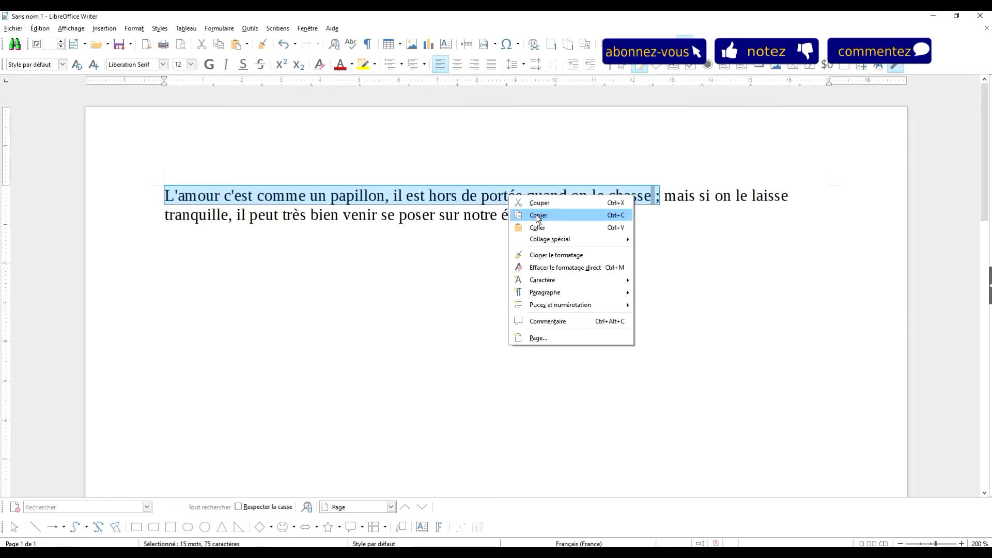
click(538, 216)
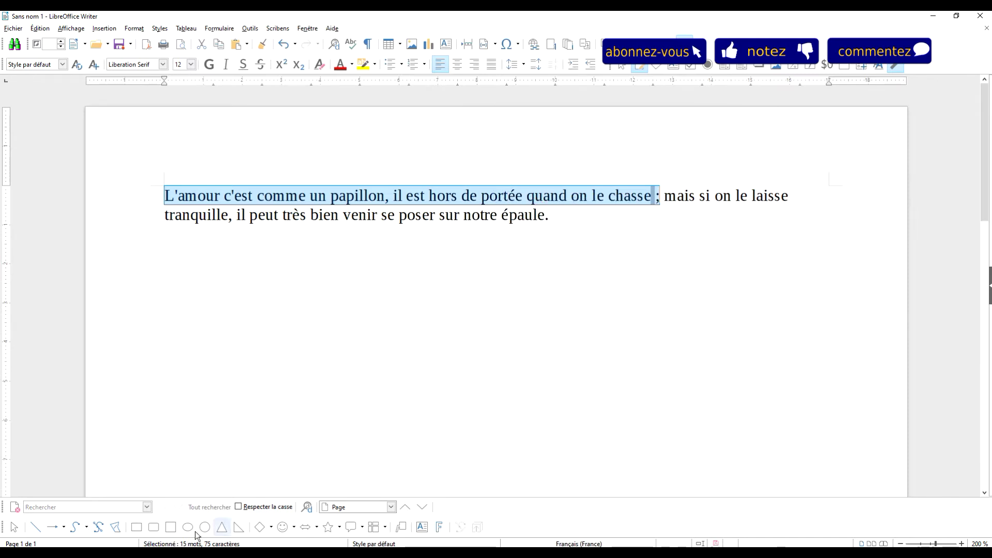
Switch to GIMP and paste the copied clause into a wide text box across the empty area above the heart
key(alt+Tab)
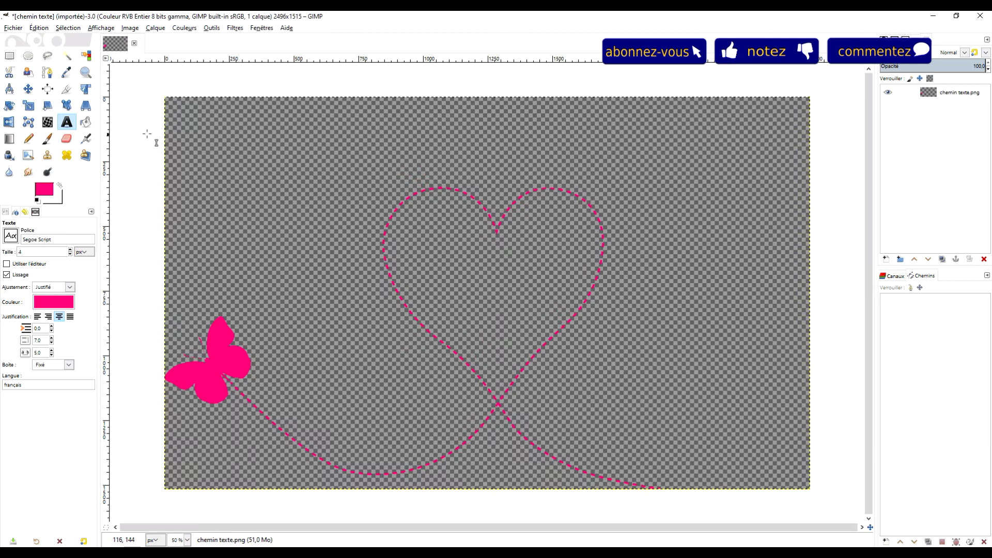
drag(229, 115, 720, 190)
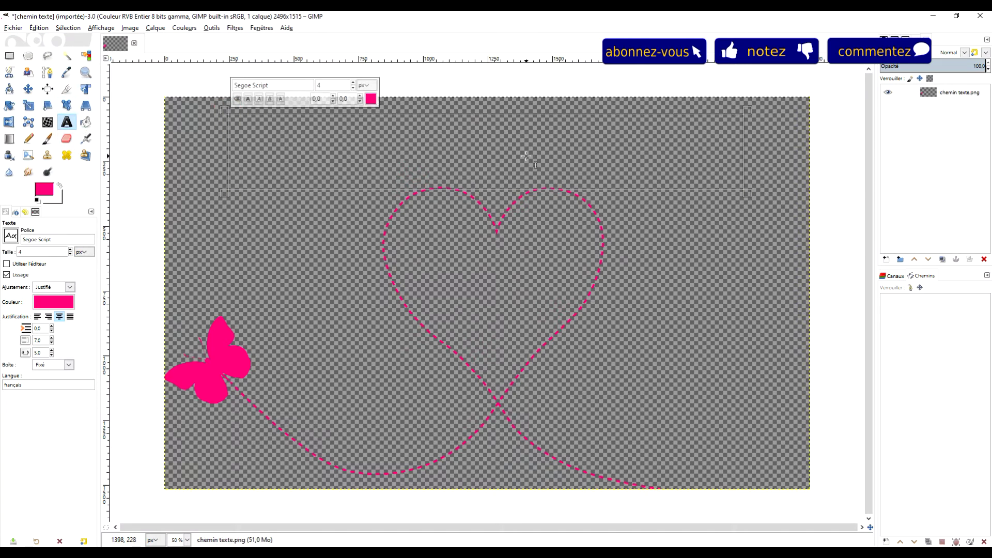
key(ctrl+v)
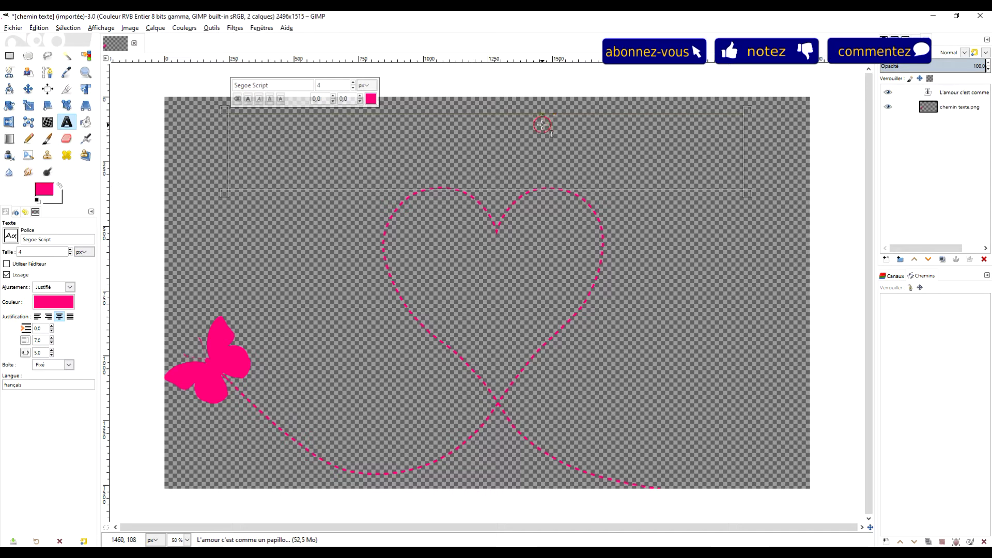
Set the font size of all the pasted text to 35 px
ctrl+scroll(539, 134, up, 2)
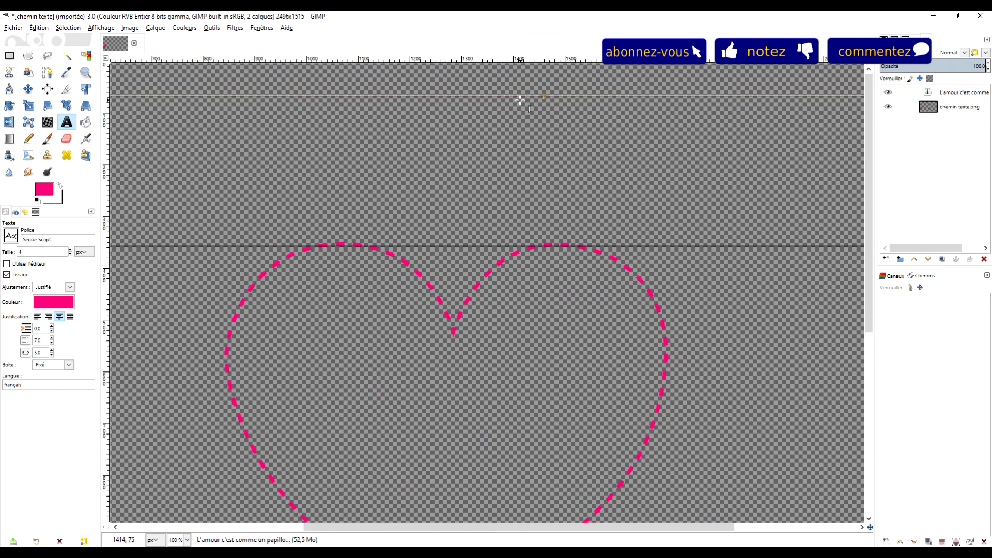
key(ctrl+a)
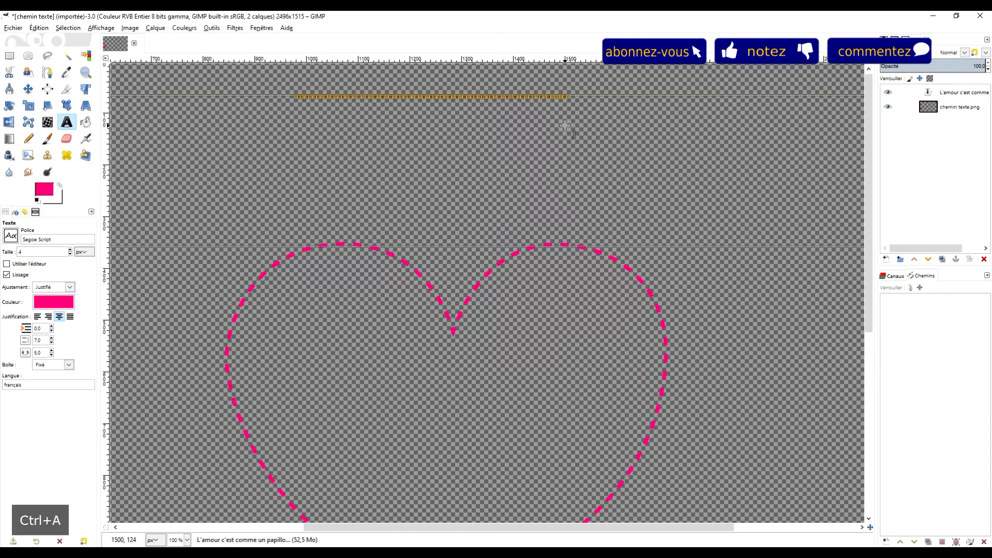
ctrl+scroll(456, 160, down, 3)
ctrl+scroll(460, 155, up, 1)
click(321, 109)
click(321, 113)
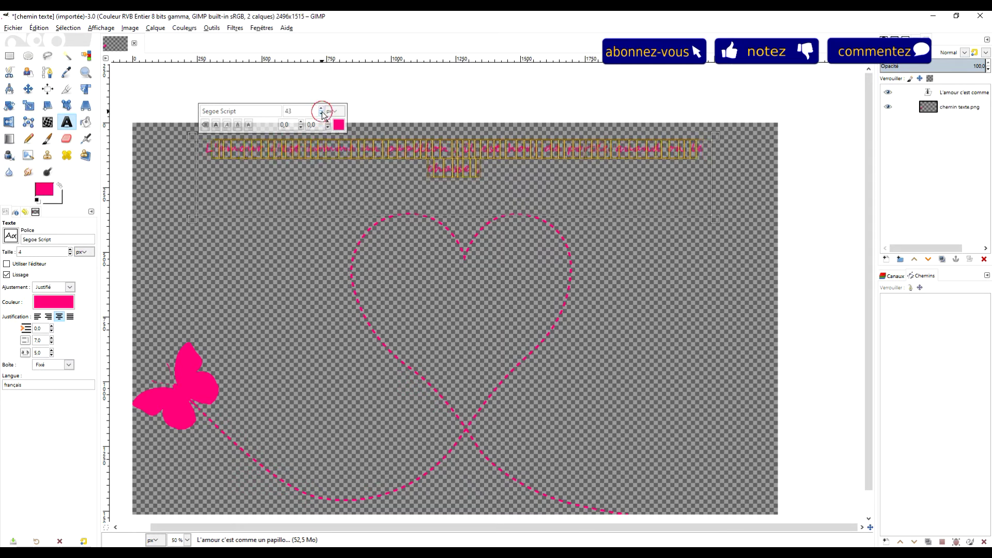
click(322, 113)
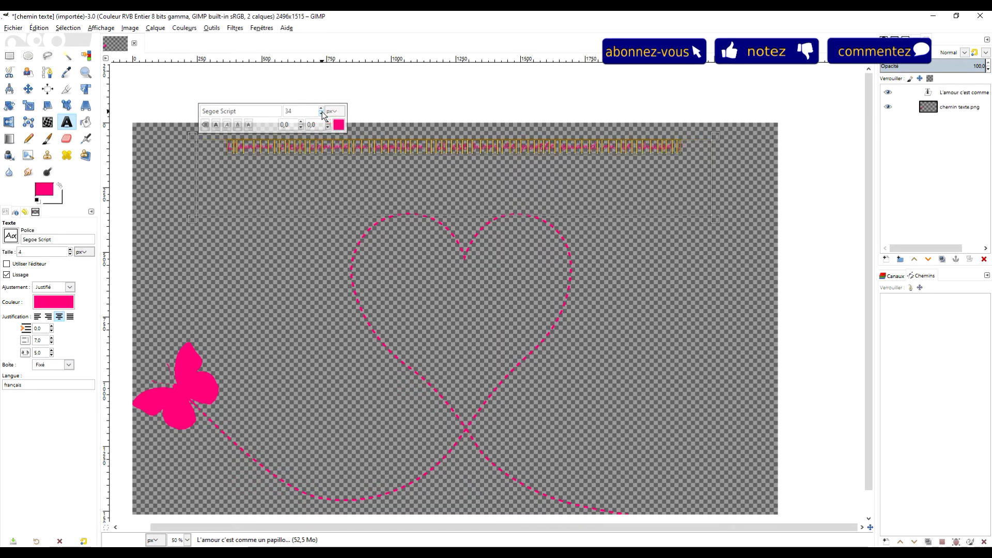
click(320, 108)
click(321, 109)
click(321, 109)
click(320, 108)
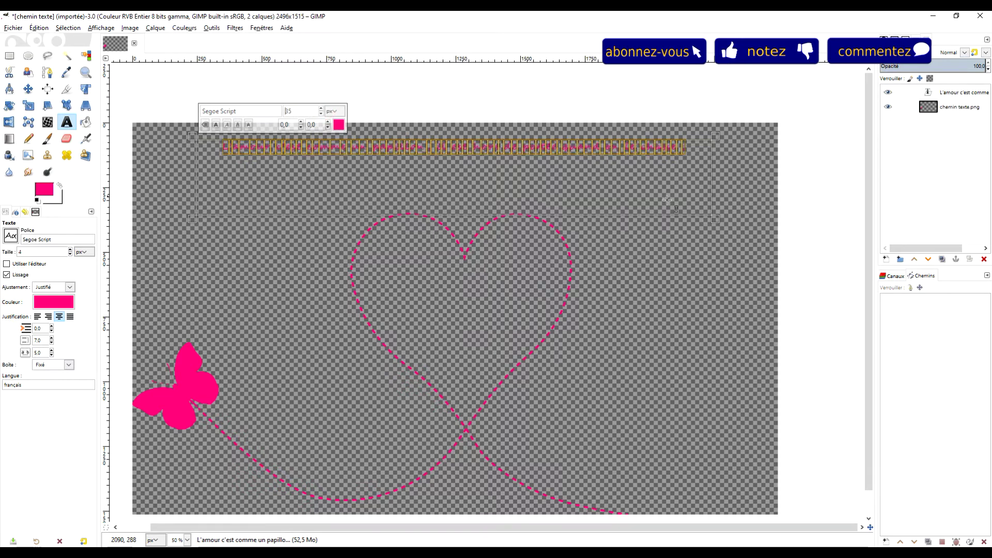
Shrink the text box to a one-line strip above the heart and make the text bold
drag(468, 227, 733, 162)
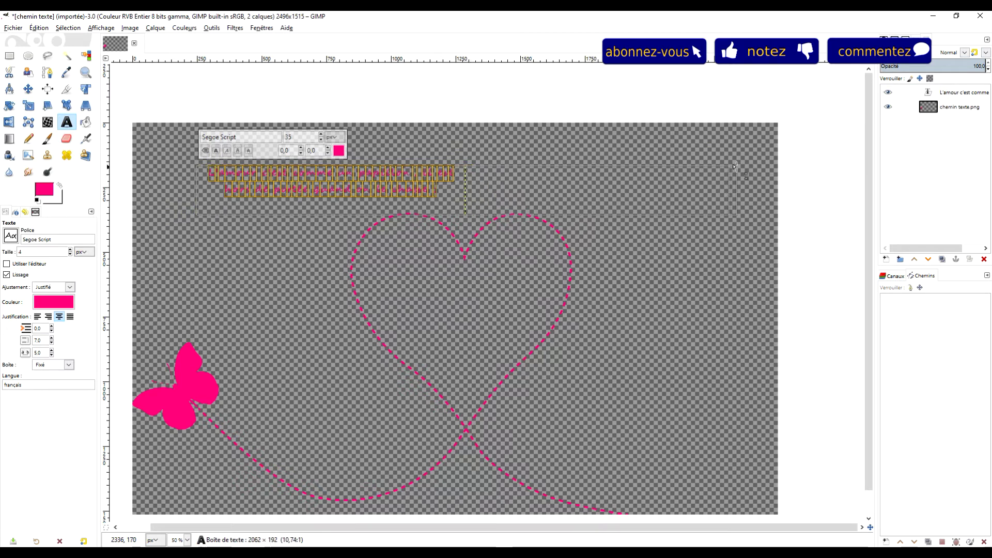
drag(511, 214, 515, 189)
click(218, 150)
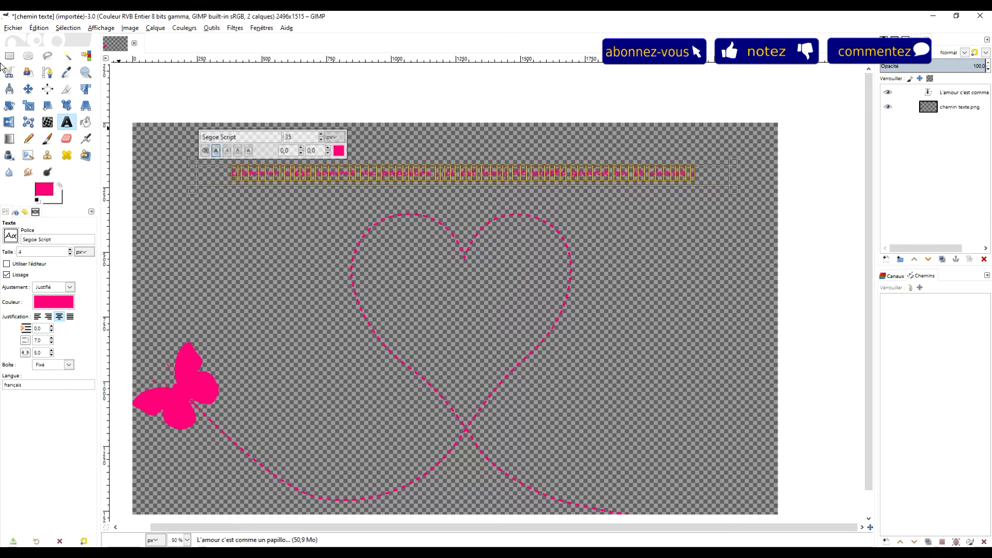
Start a path with the Paths tool beside the butterfly and add curved nodes along the dashed line toward its lowest point
scroll(594, 268, down, 2)
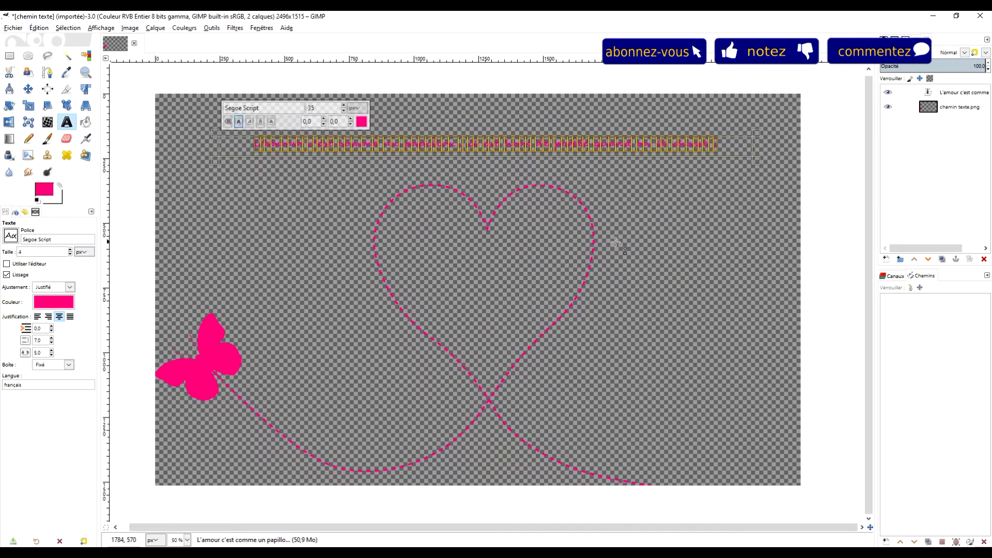
click(48, 73)
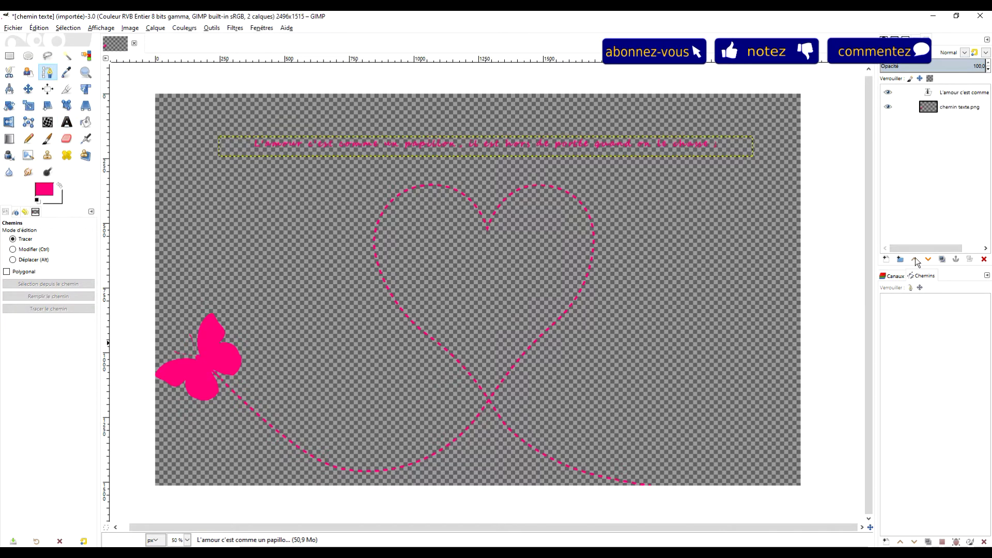
scroll(450, 405, down, 4)
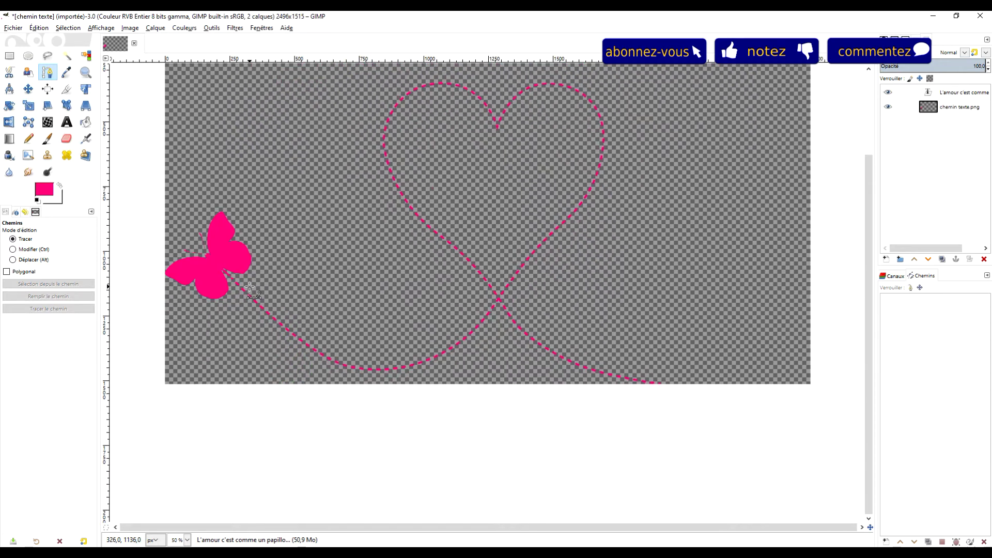
click(250, 289)
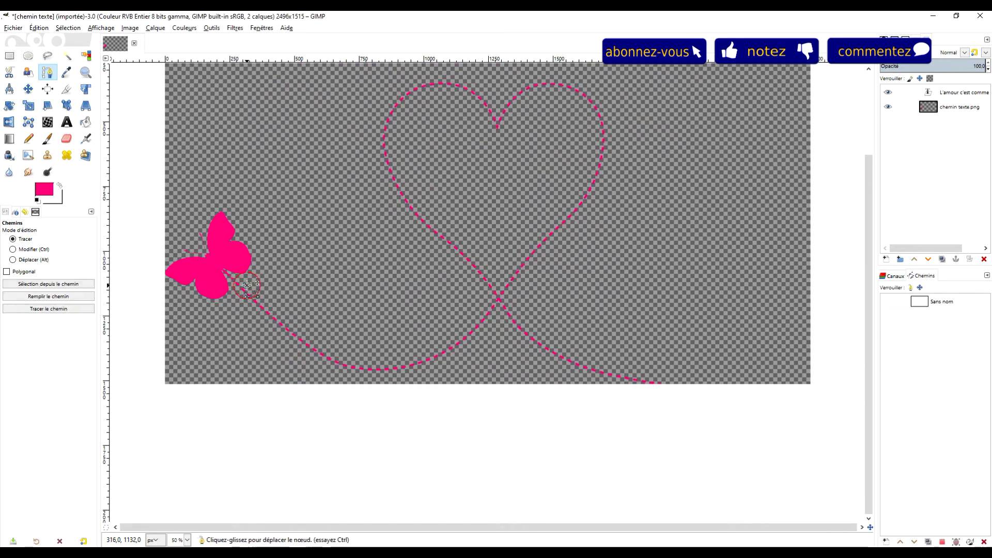
scroll(274, 326, up, 4)
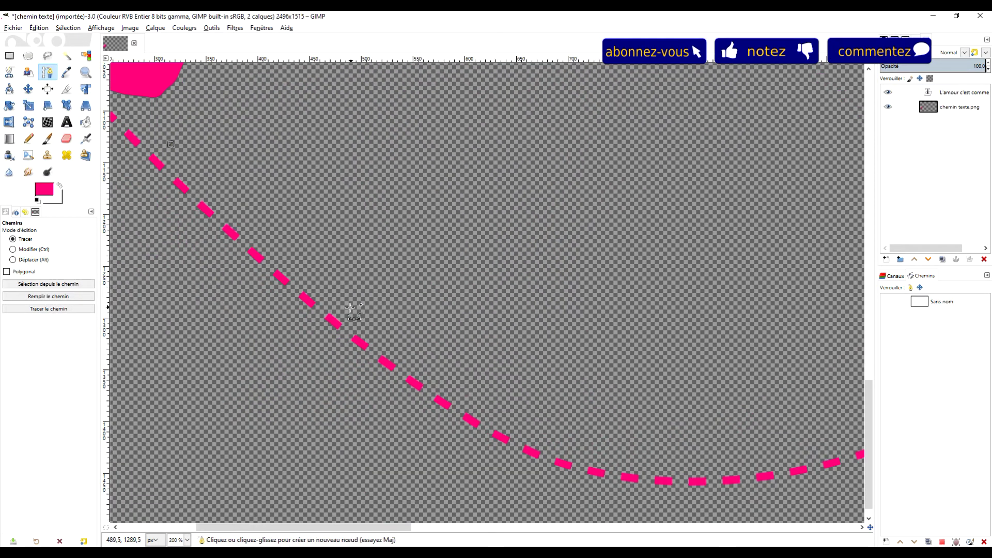
drag(498, 408, 524, 421)
drag(639, 456, 668, 460)
Continue the path with curved nodes along the dashed line, up to the crossing at the base of the heart
scroll(466, 385, right, 6)
drag(507, 395, 542, 389)
drag(660, 334, 689, 320)
scroll(768, 250, right, 5)
scroll(768, 250, up, 3)
drag(512, 405, 533, 382)
scroll(604, 362, up, 3)
drag(609, 360, 619, 339)
scroll(650, 345, right, 2)
scroll(650, 345, up, 4)
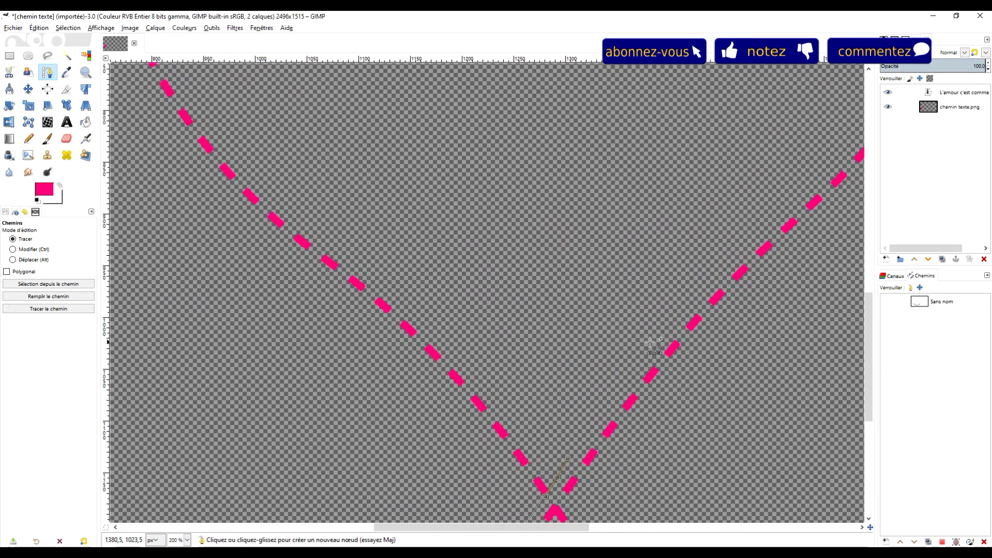
Extend the path with curved nodes from the crossing up along the right side of the heart
drag(677, 326, 707, 292)
scroll(578, 427, right, 7)
scroll(578, 428, up, 6)
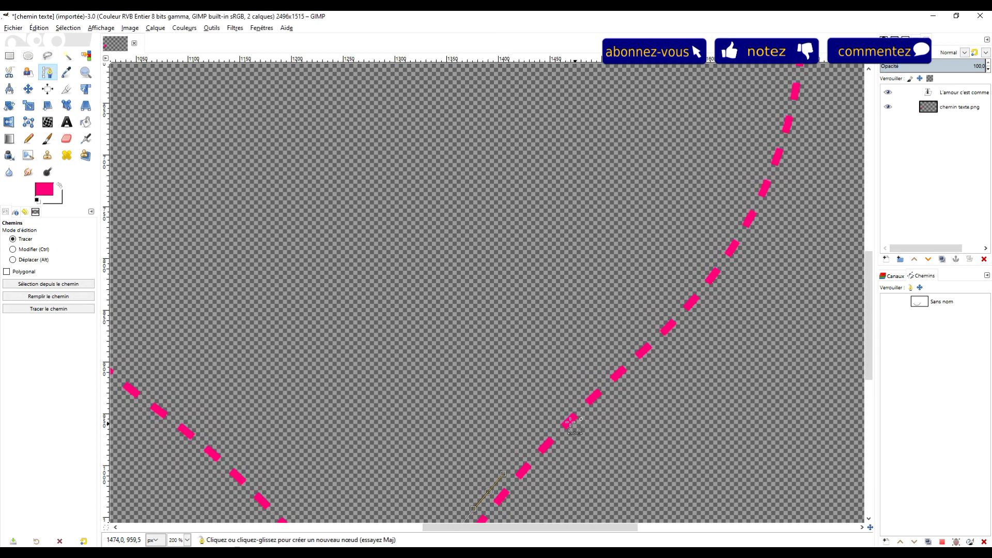
drag(591, 383, 605, 374)
scroll(699, 445, right, 1)
scroll(699, 444, up, 4)
scroll(699, 444, up, 1)
drag(639, 430, 663, 396)
scroll(768, 364, up, 1)
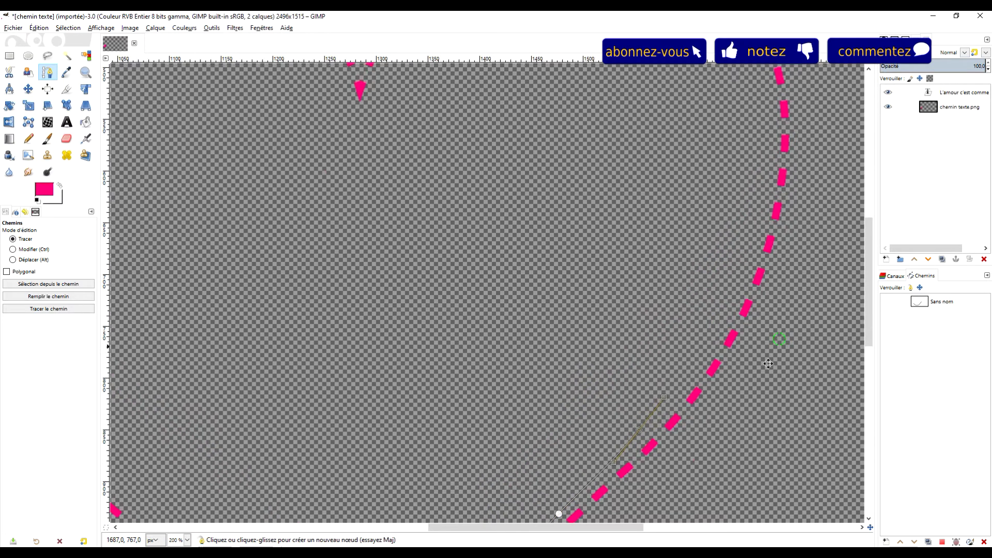
scroll(768, 363, right, 2)
scroll(768, 364, up, 4)
drag(660, 440, 678, 412)
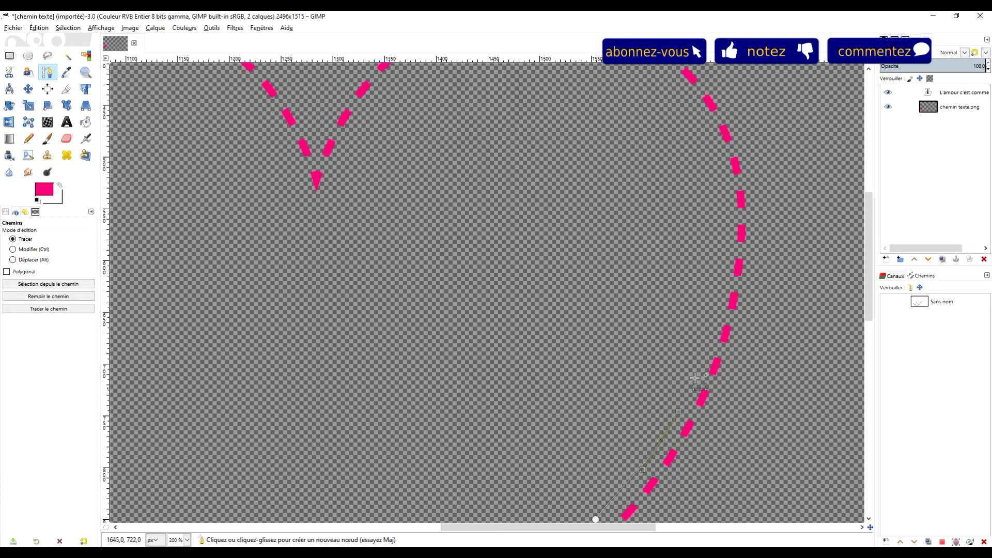
drag(705, 360, 711, 290)
scroll(697, 334, up, 2)
scroll(698, 333, right, 1)
scroll(733, 310, down, 5)
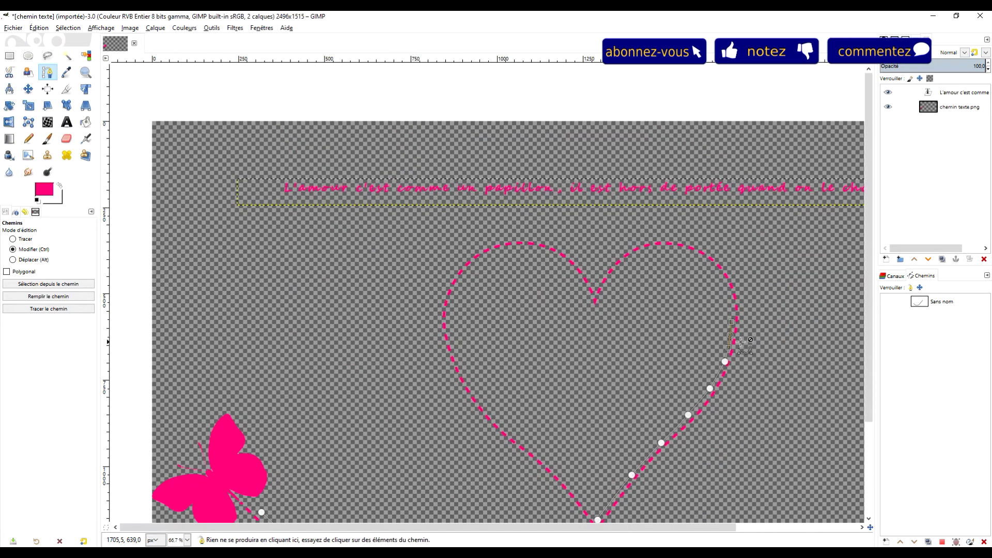
scroll(723, 394, right, 2)
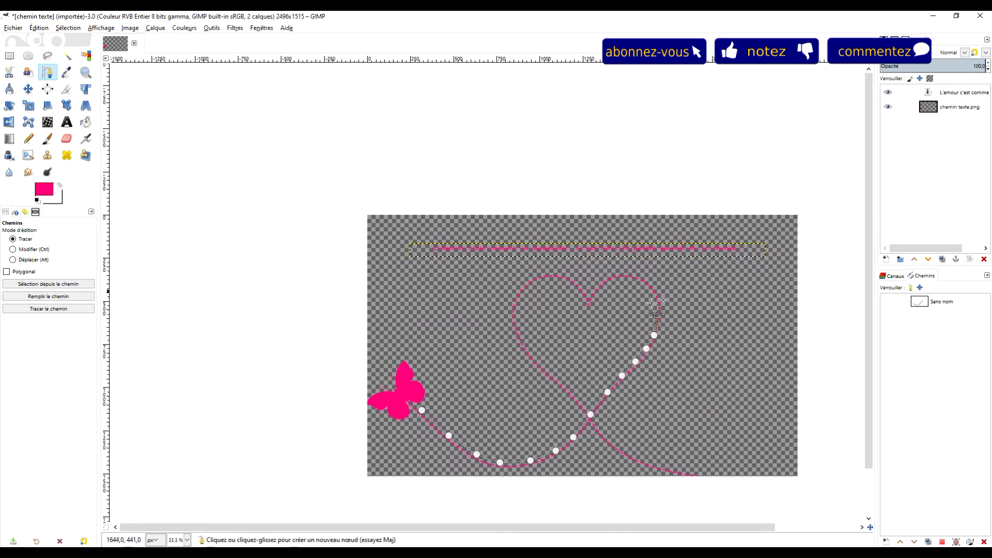
Create a transparent layer named "première partie", 2496 × 1515 px, directly above the chemin texte.png layer
click(950, 109)
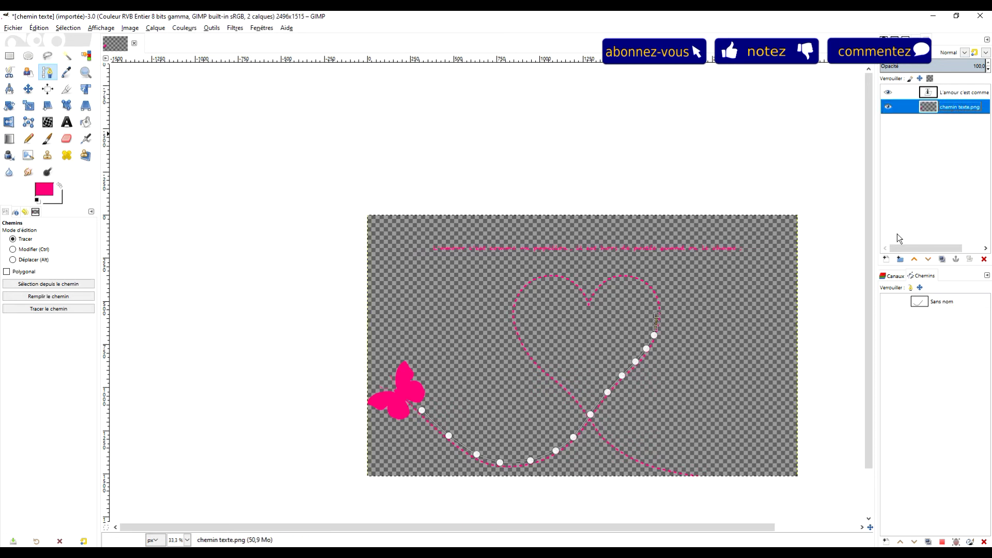
click(884, 259)
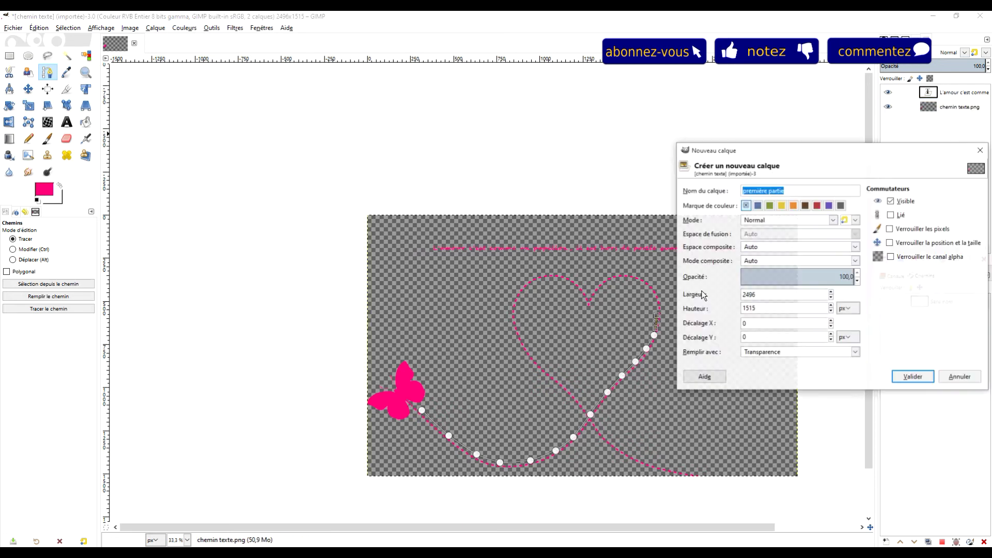
click(918, 381)
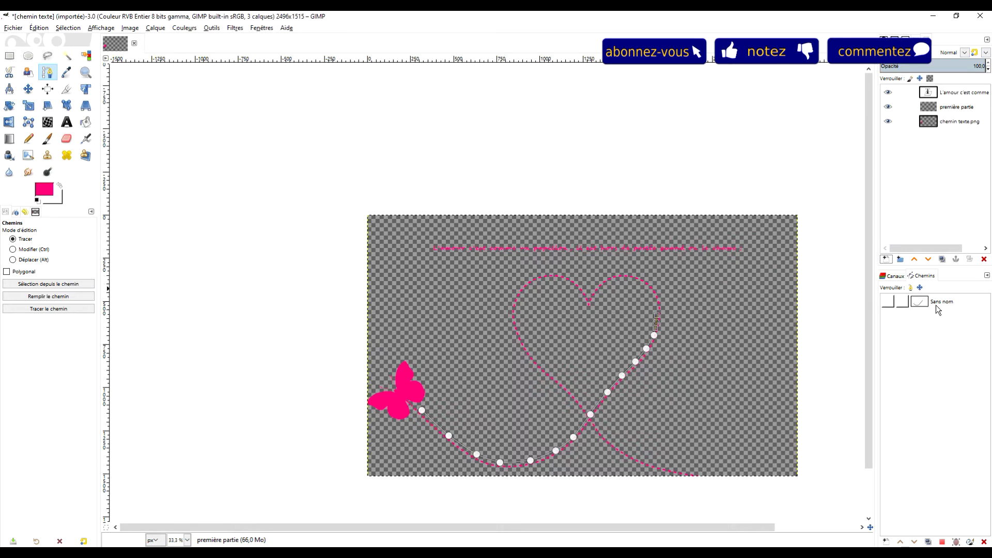
Bend the "L'amour c'est comme" text layer along the traced path using Text along Path
click(944, 94)
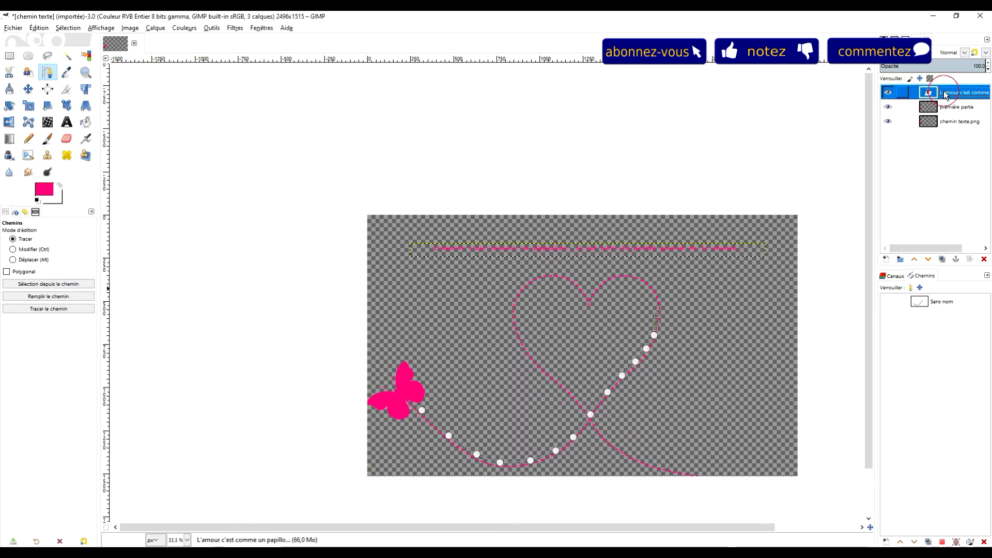
right_click(944, 93)
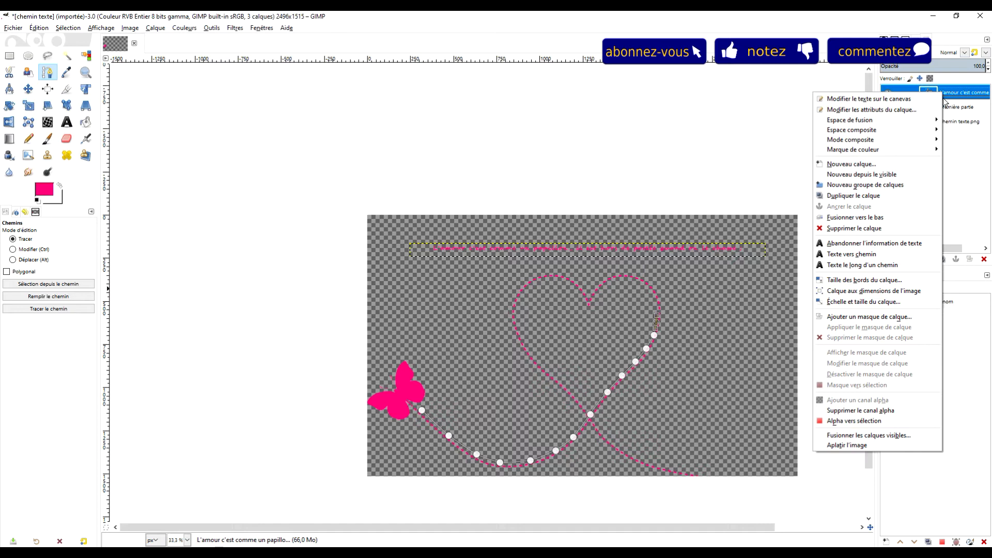
click(904, 267)
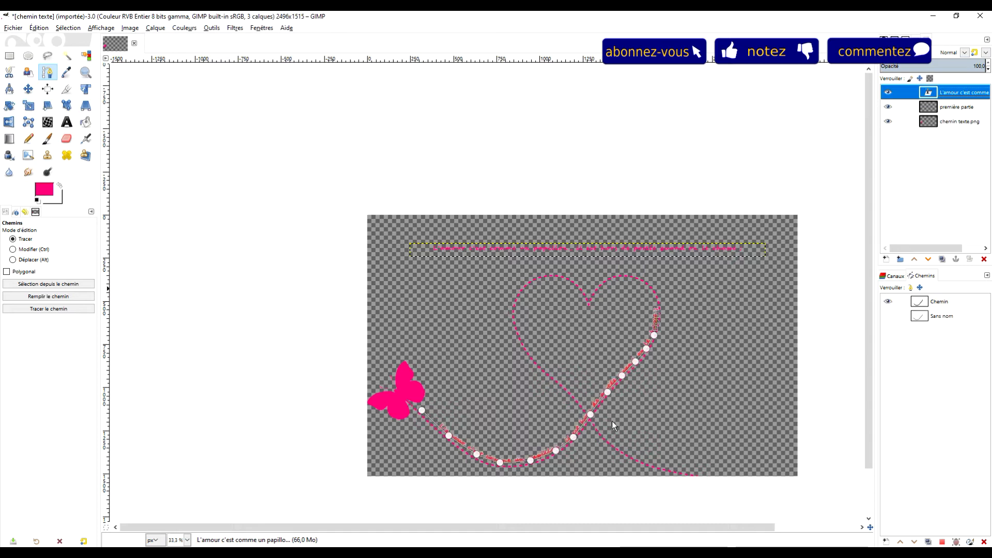
scroll(641, 397, up, 2)
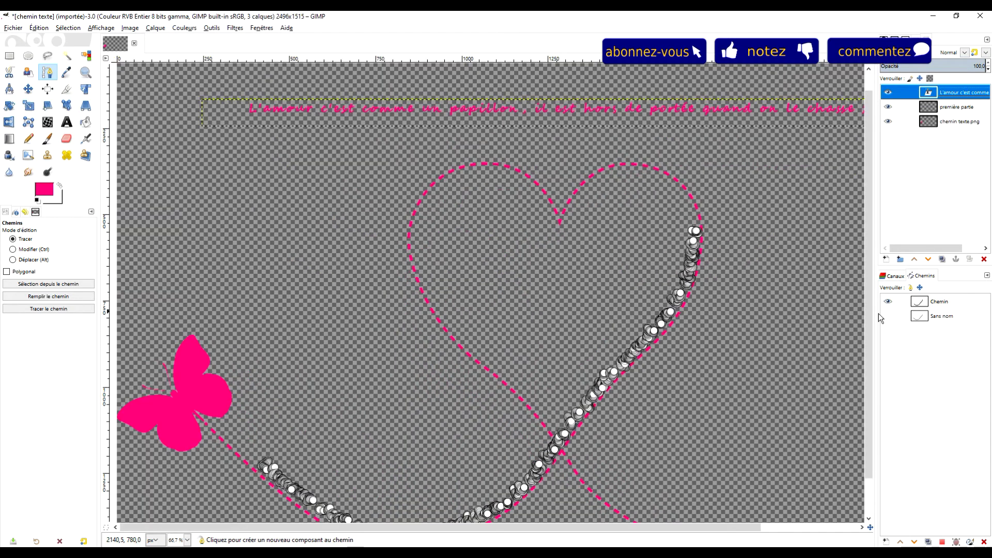
Convert the text-shaped path to a selection
click(921, 304)
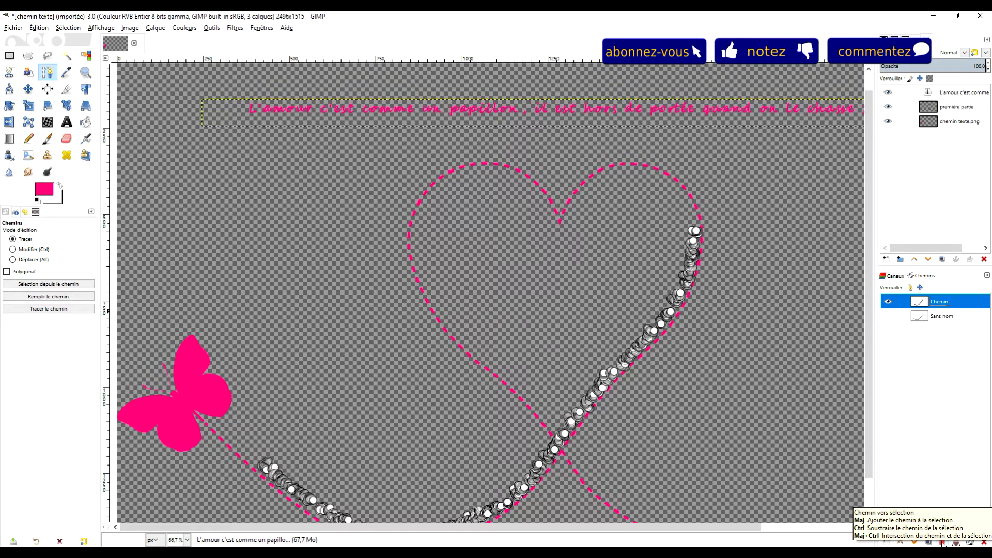
right_click(915, 310)
click(873, 411)
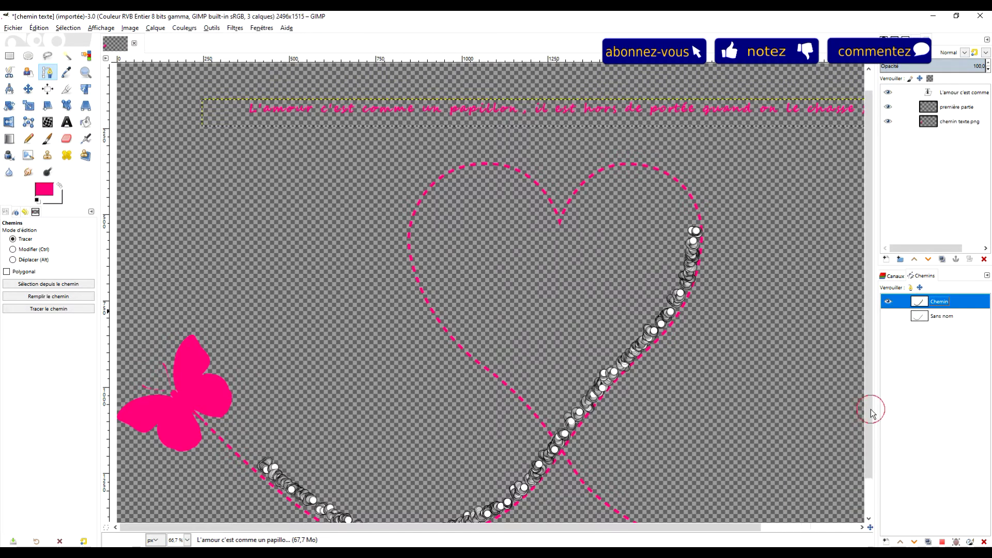
ctrl+scroll(682, 307, up, 3)
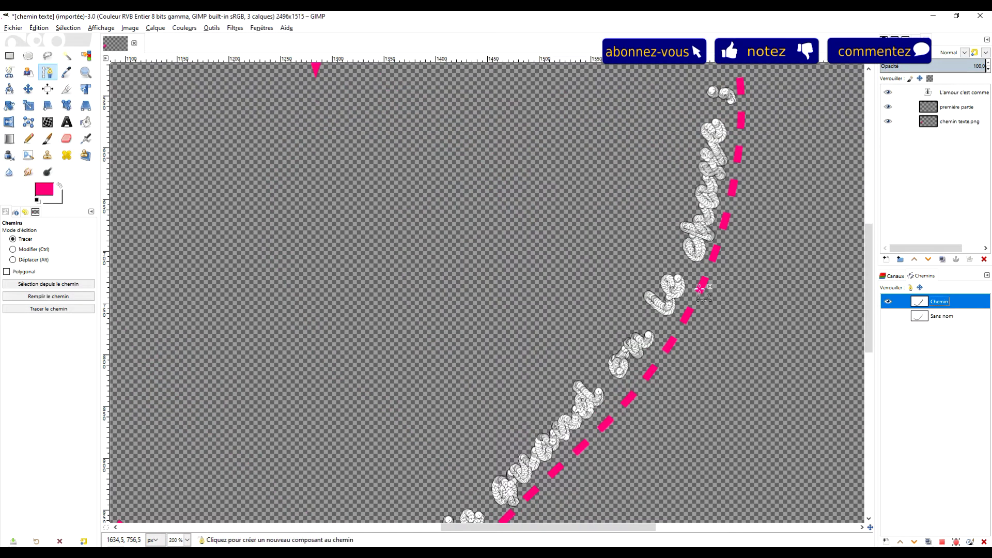
Fill the selected lettering with the pink foreground colour on the "première partie" layer
click(949, 107)
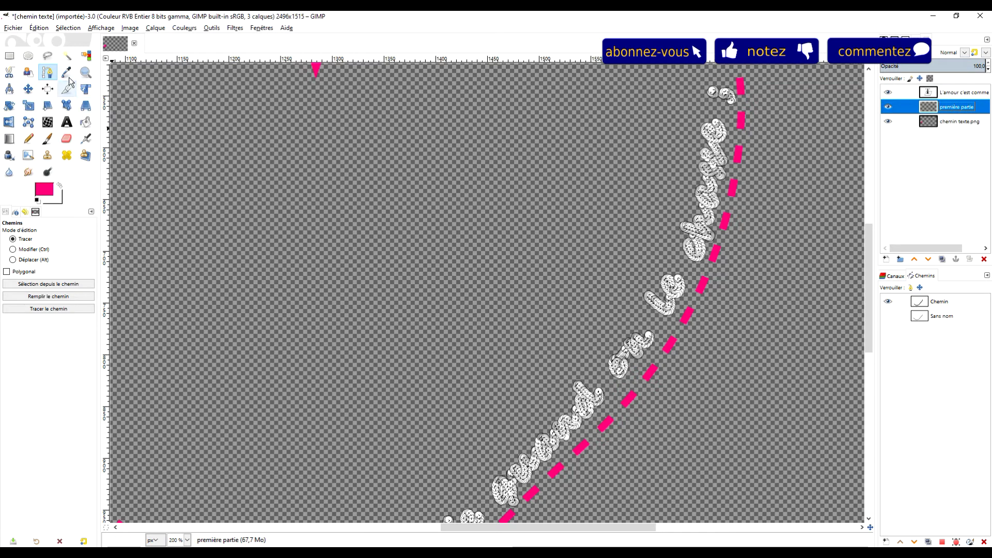
click(39, 28)
click(89, 196)
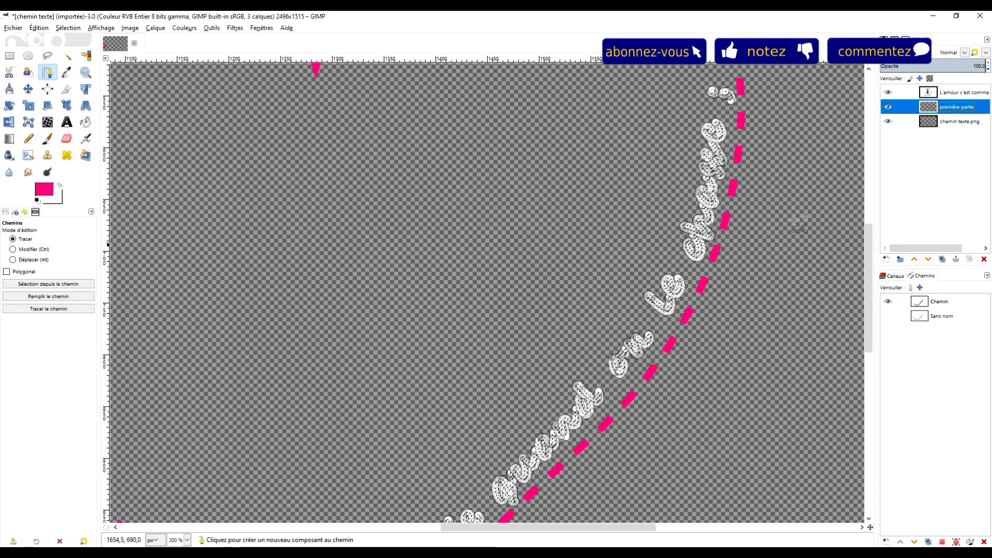
Clear the lettering selection with the Rectangle Select tool and hide the text-shaped path
click(10, 56)
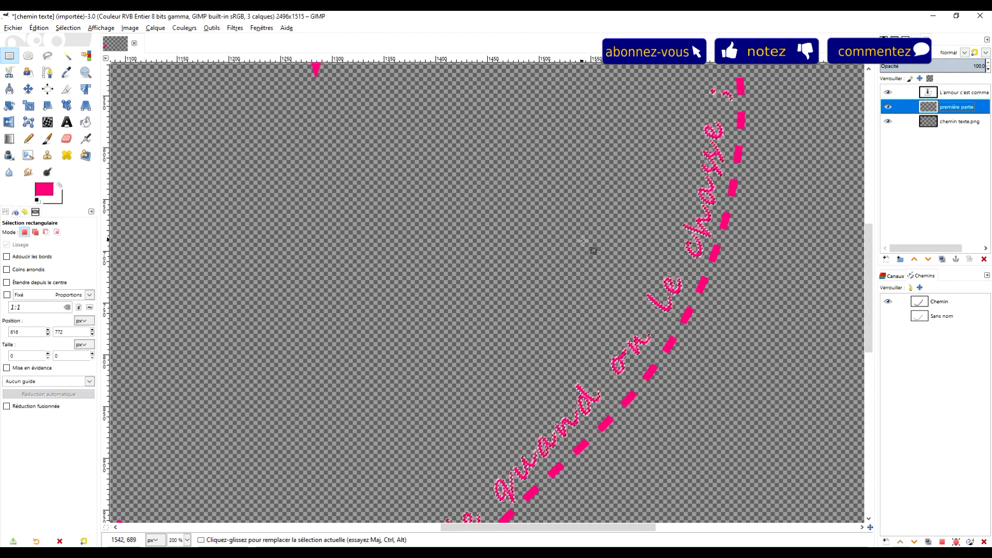
click(887, 302)
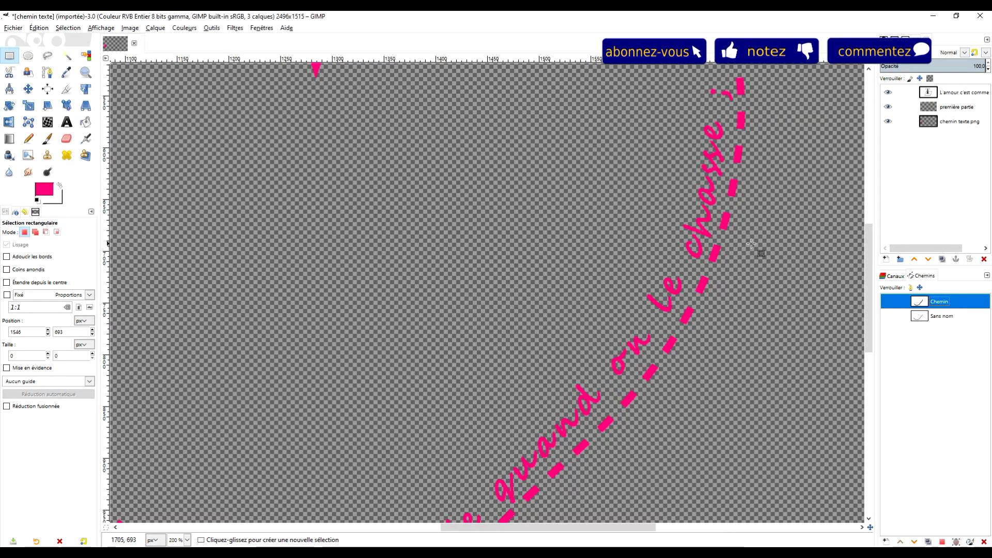
scroll(751, 245, down, 3)
drag(730, 311, 676, 364)
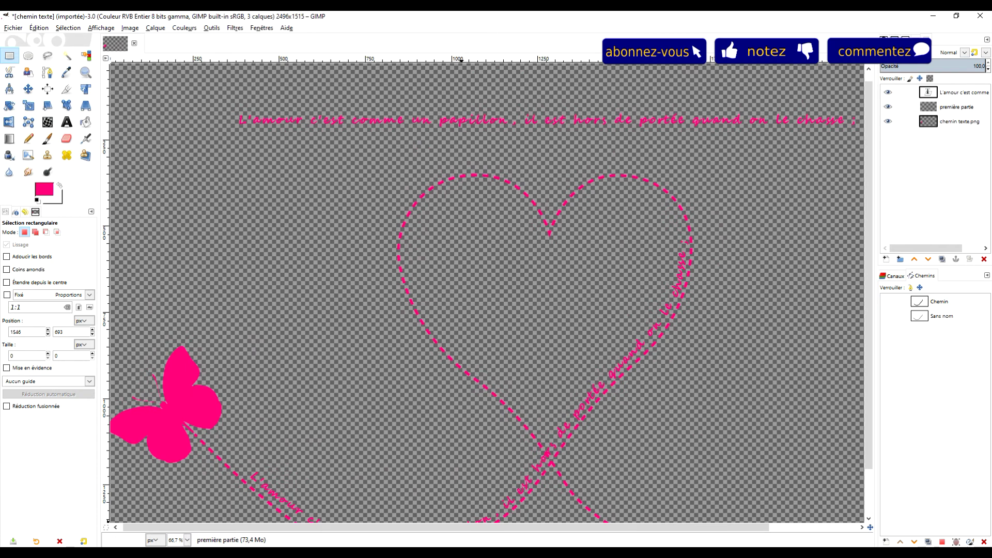
Switch to LibreOffice Writer and copy the clause from "mais si on le laisse tranquille" through "notre épaule."
key(alt+Tab)
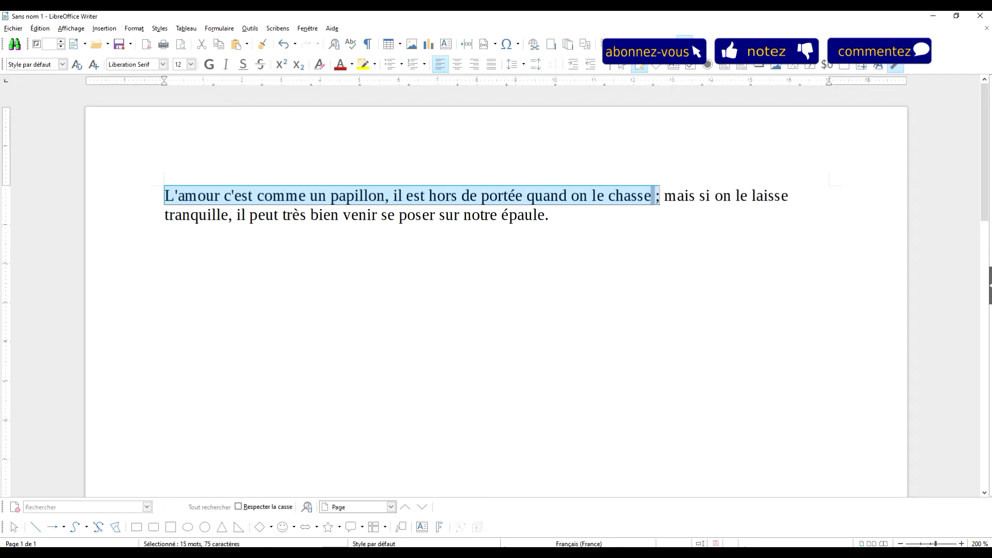
click(663, 193)
shift+click(550, 217)
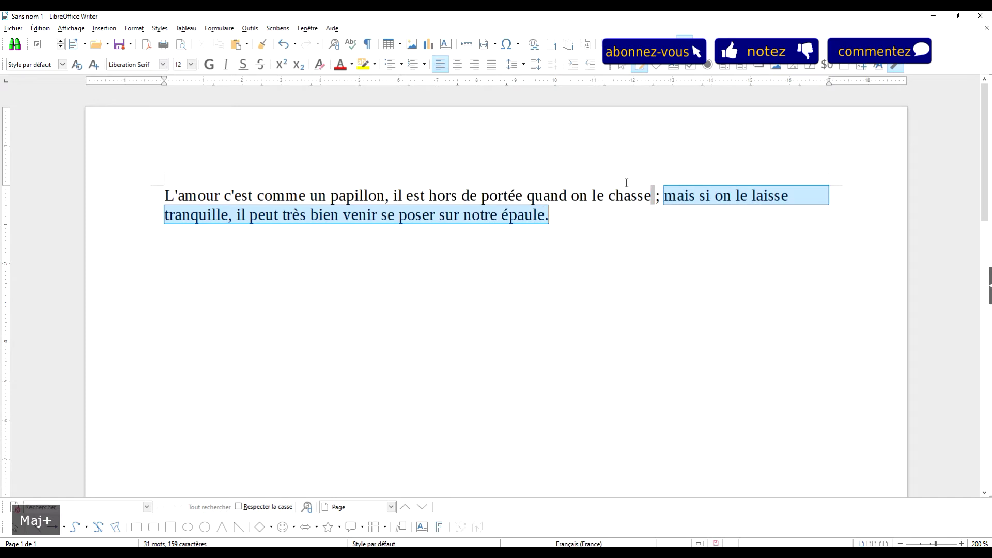
key(ctrl+c)
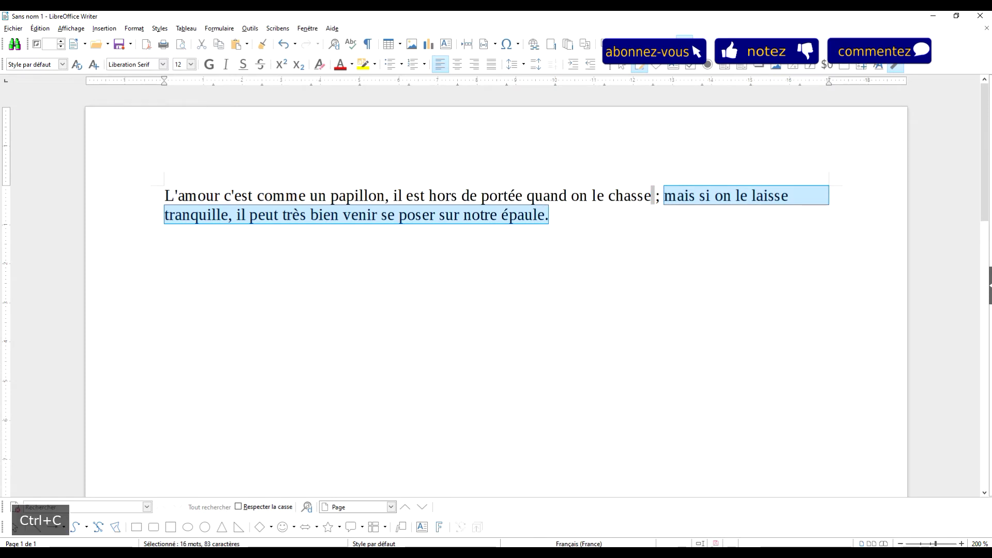
Switch to GIMP and replace all the text in the box above the heart with the copied clause
key(alt+Tab)
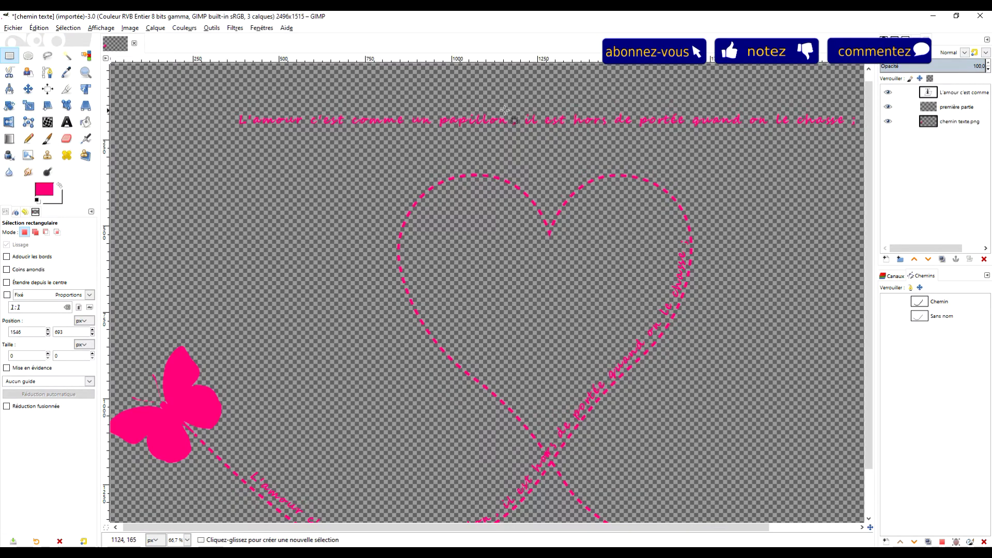
click(66, 123)
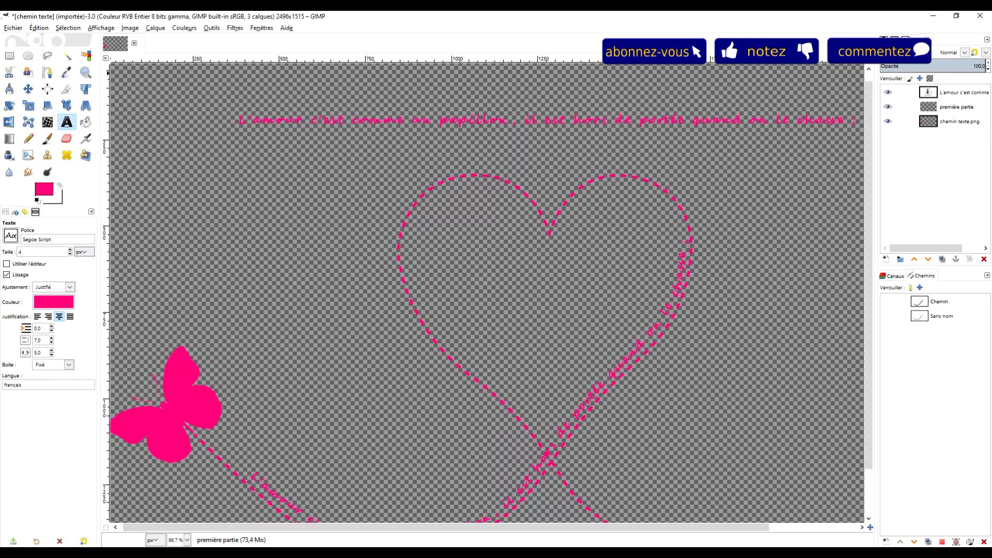
click(968, 93)
click(452, 124)
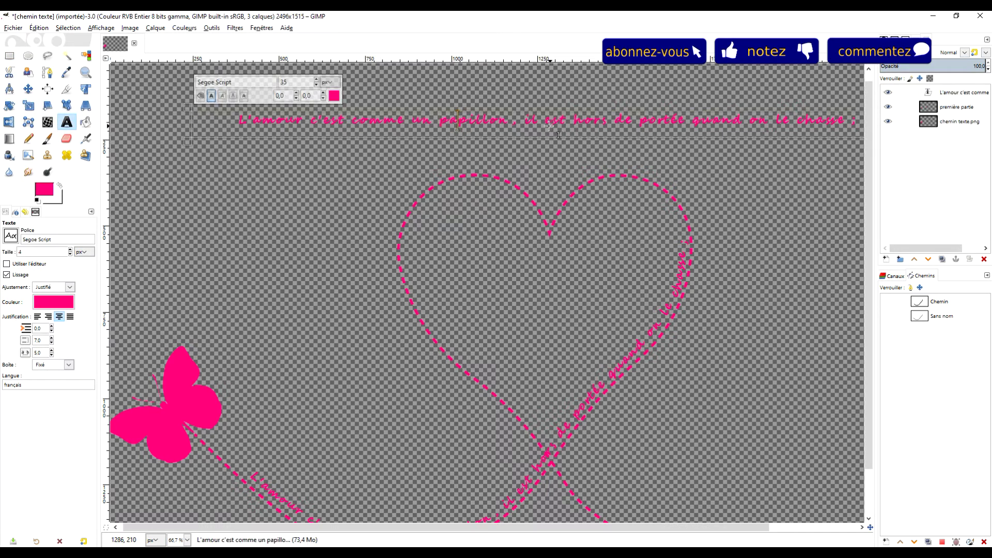
triple_click(513, 121)
right_click(514, 122)
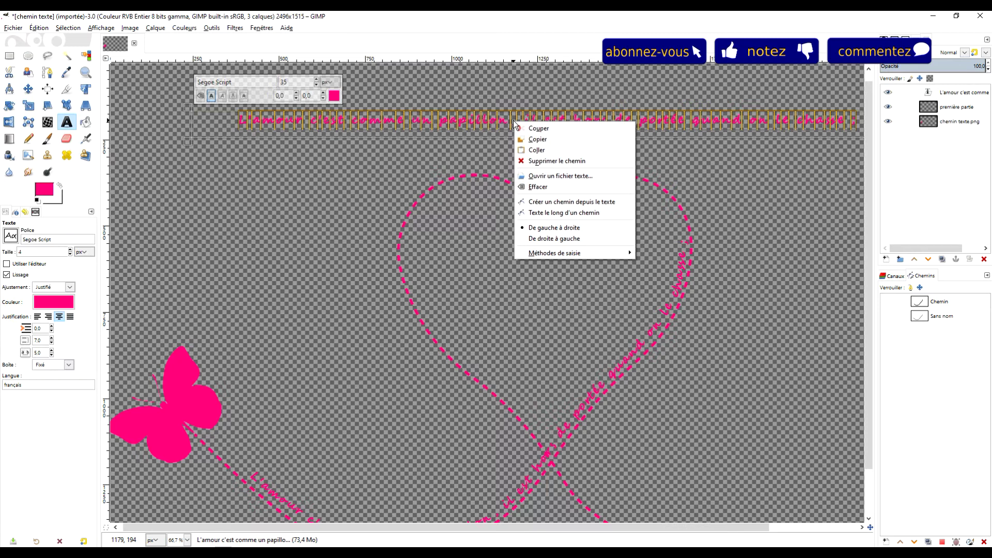
click(572, 149)
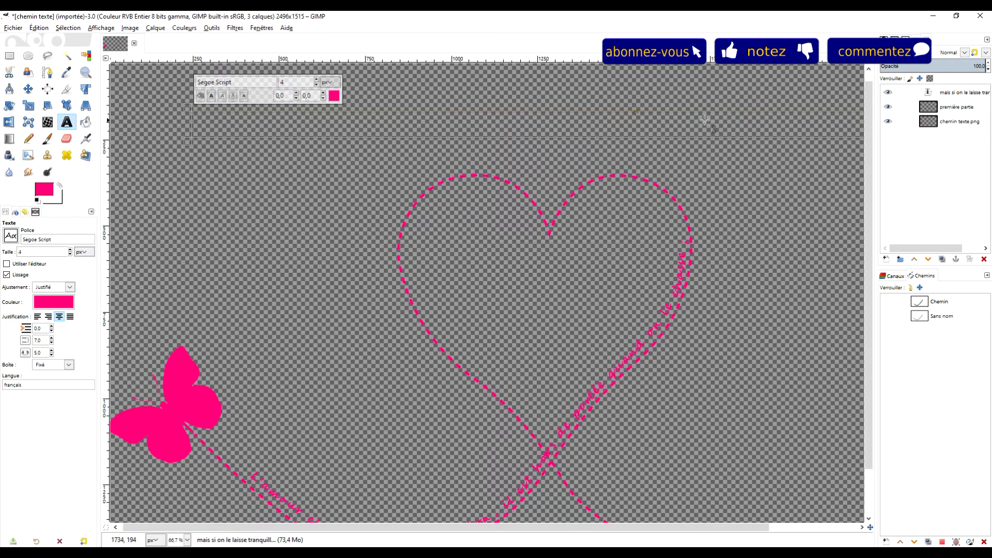
Set the font size of the clause text above the heart to 35 px
key(ctrl+a)
text(35)
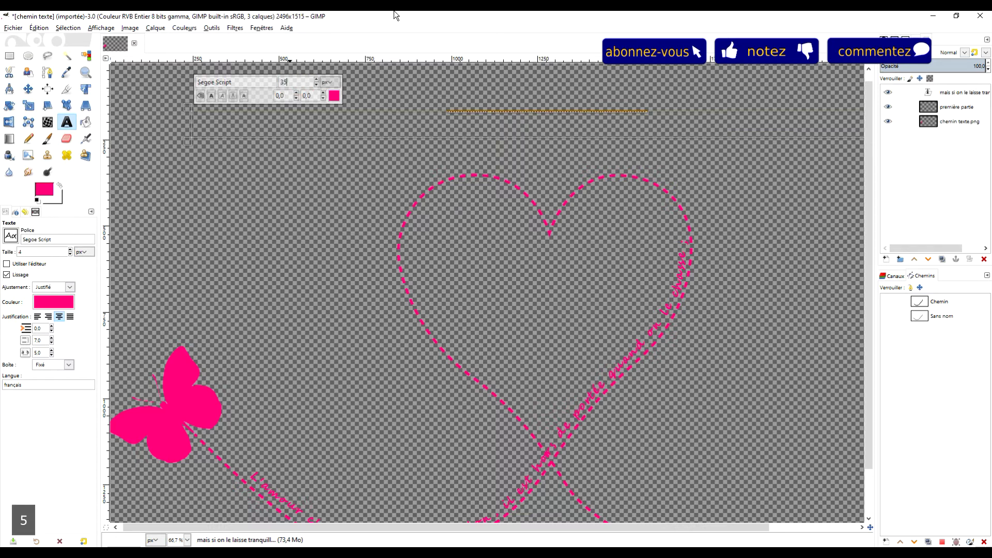
key(Return)
Add a transparent layer named "deuxième partie" directly above the "première partie" layer
drag(744, 220, 764, 153)
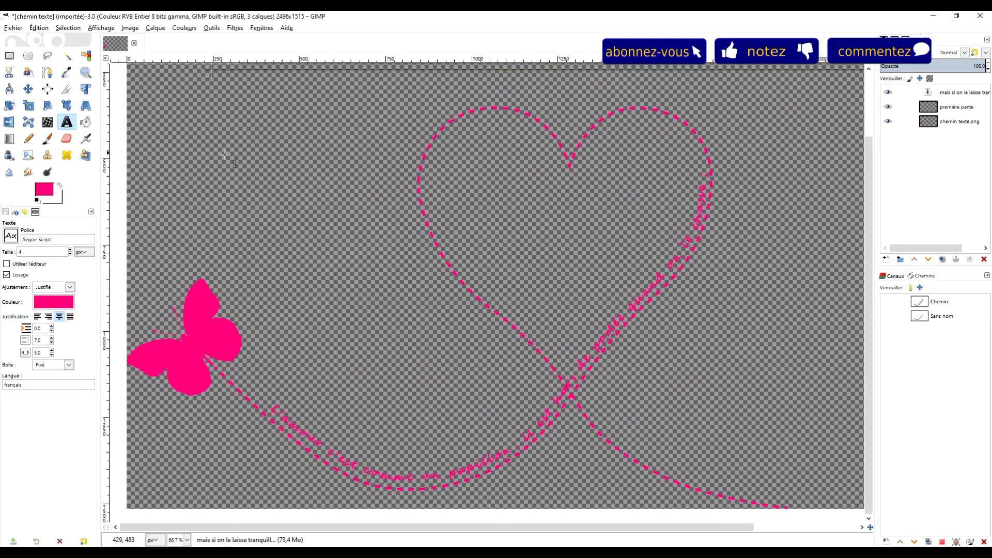
click(47, 72)
click(964, 108)
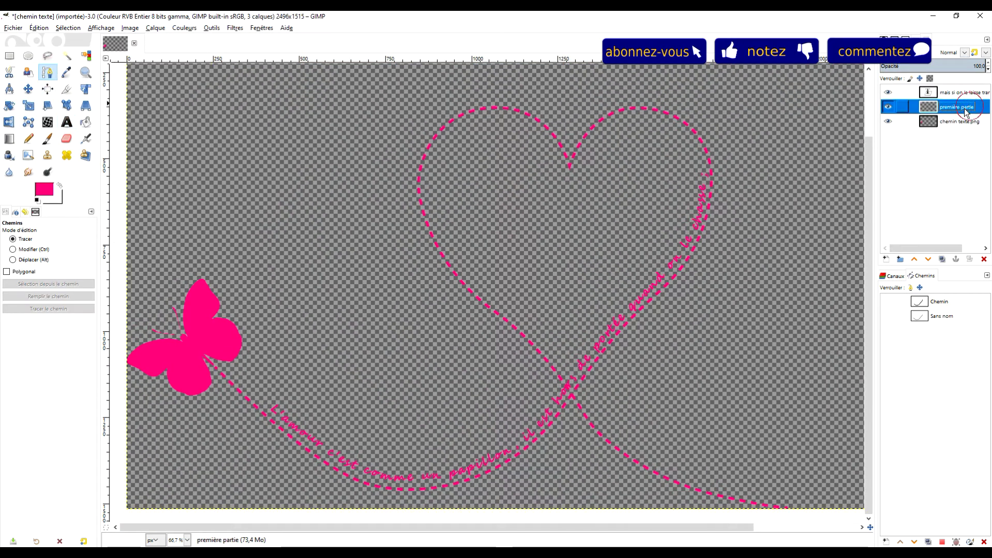
click(885, 259)
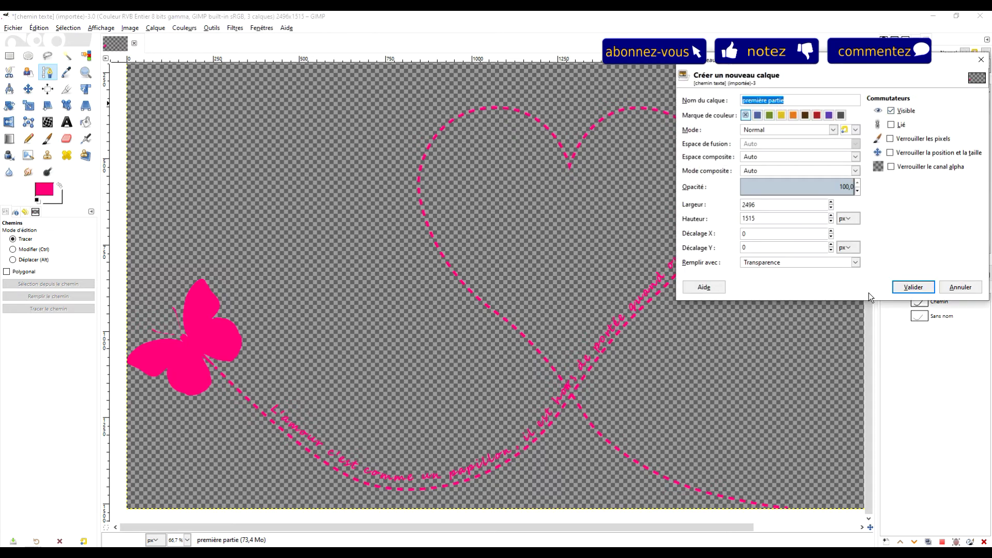
double_click(759, 103)
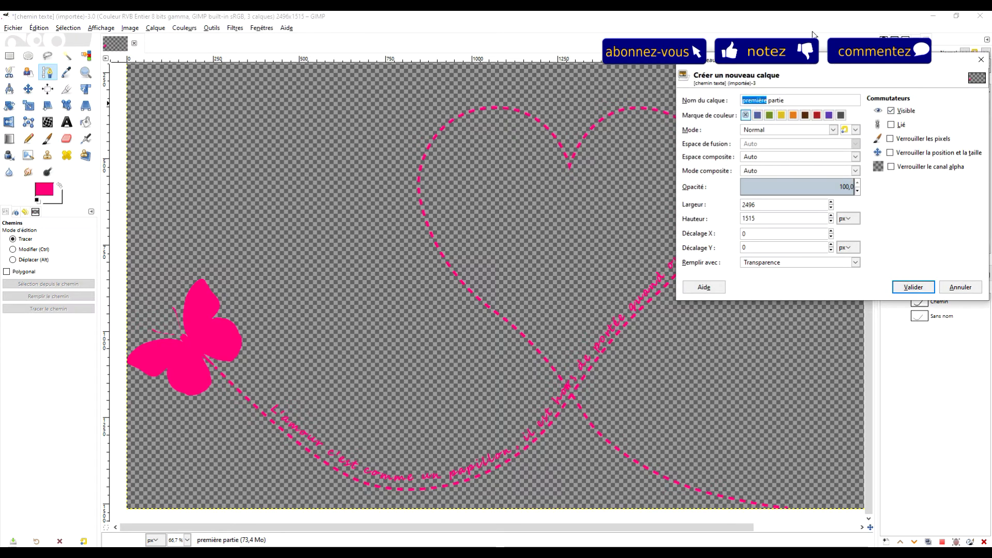
text(deuxièm)
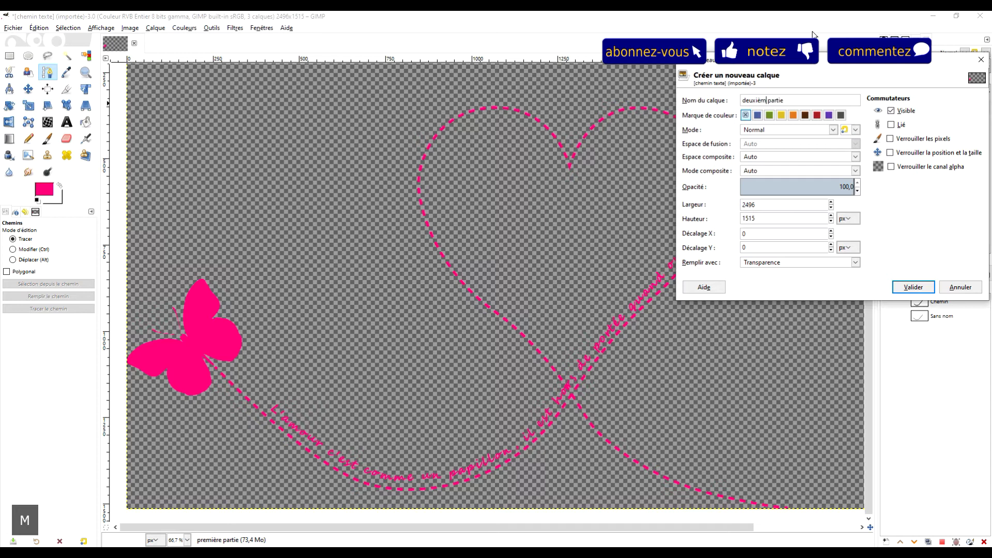
text(e)
click(904, 286)
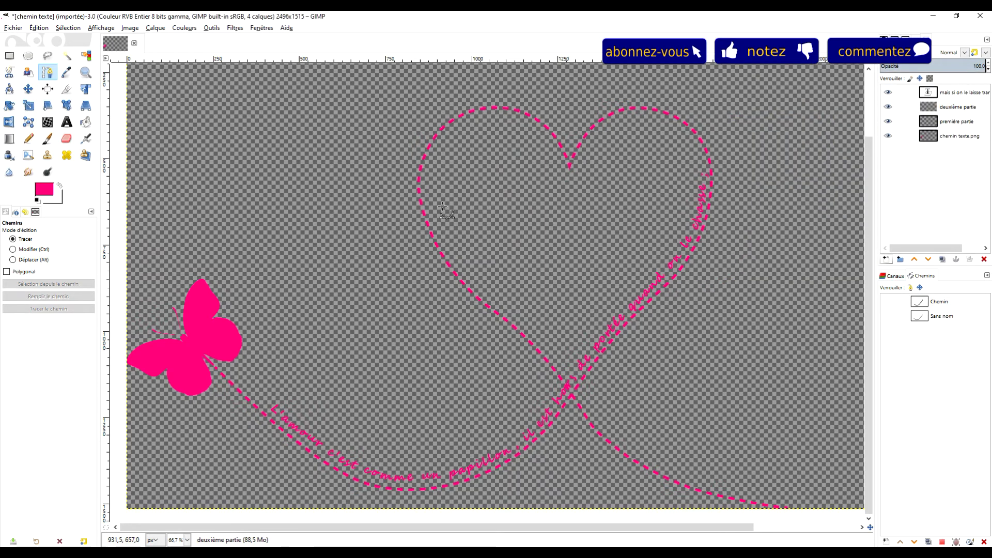
Start a new path just inside the heart's upper-left curve and place nodes along the dashed line down to the crossing
ctrl+scroll(443, 205, up, 2)
ctrl+scroll(451, 111, down, 1)
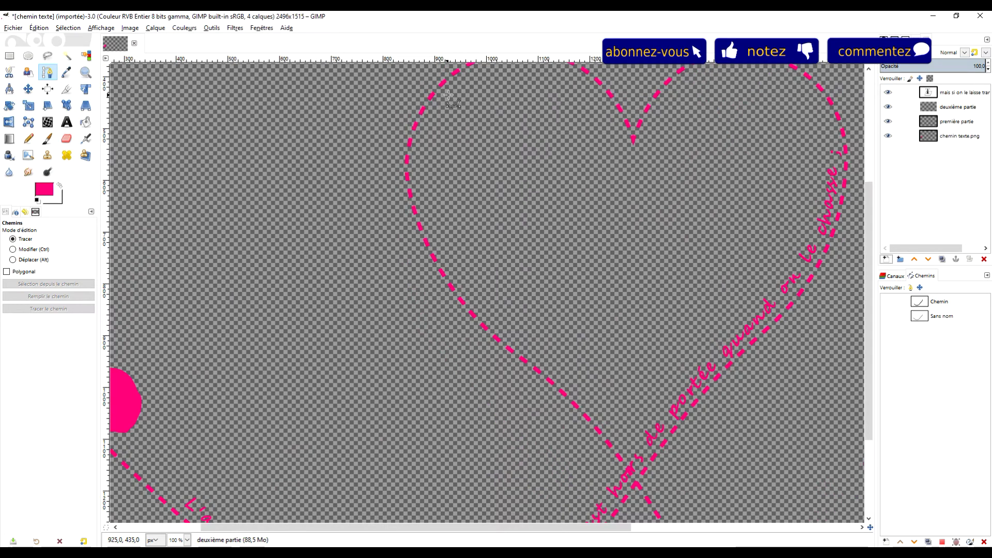
drag(464, 113, 431, 142)
click(417, 134)
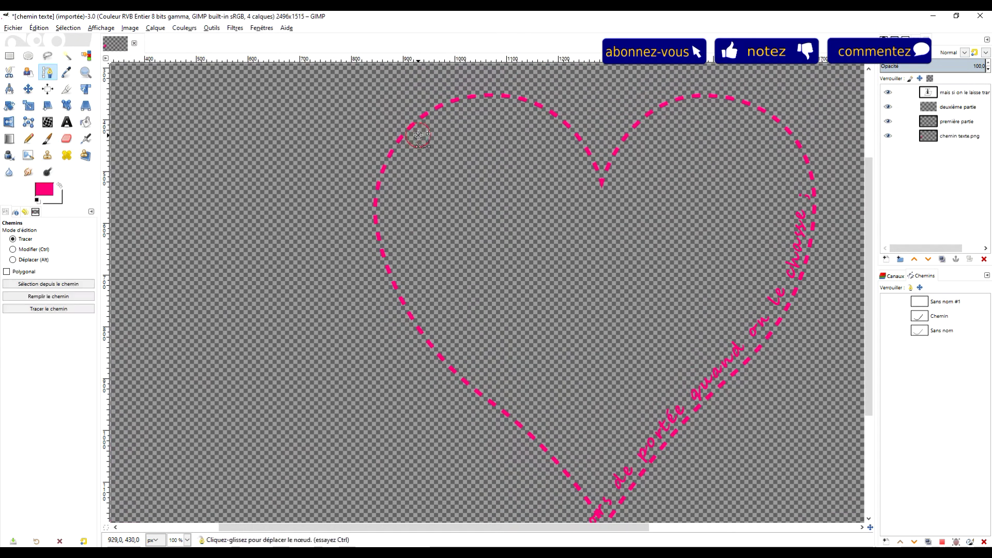
drag(419, 135, 391, 178)
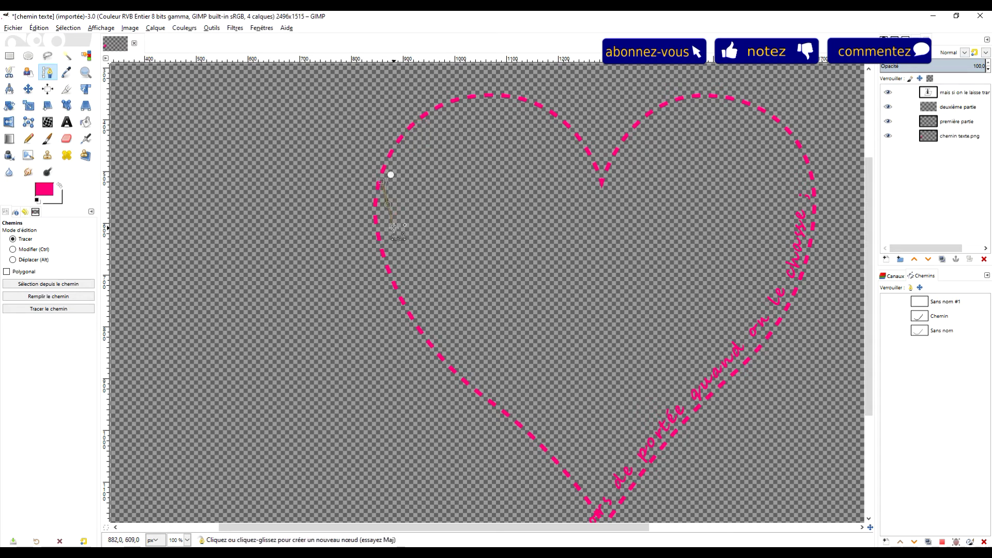
drag(389, 226, 389, 226)
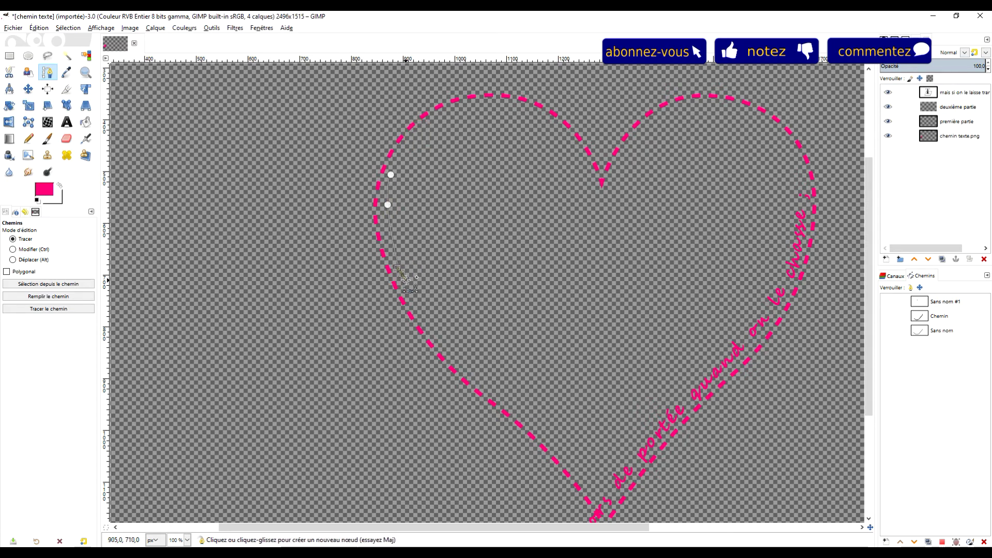
drag(528, 375, 437, 226)
drag(376, 230, 387, 238)
drag(438, 288, 484, 341)
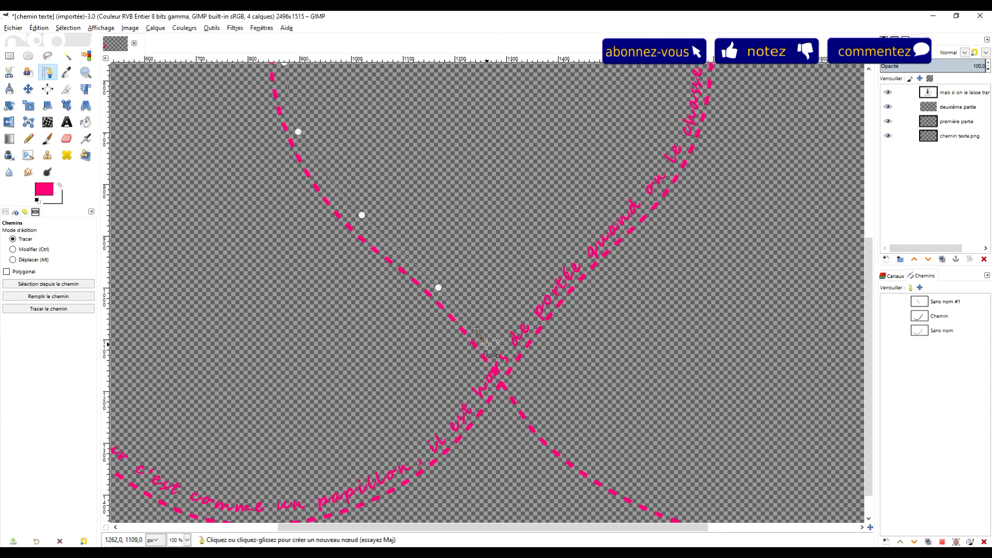
Extend the path past the crossing, just above the dashed tail, and on towards the image's lower-right corner
scroll(642, 377, down, 5)
scroll(643, 376, right, 4)
click(450, 283)
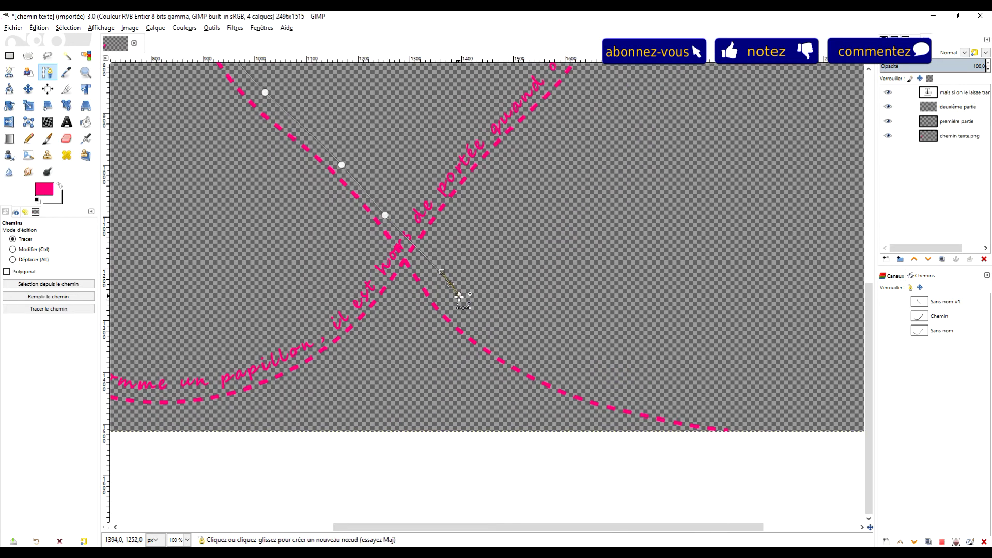
drag(450, 284, 448, 295)
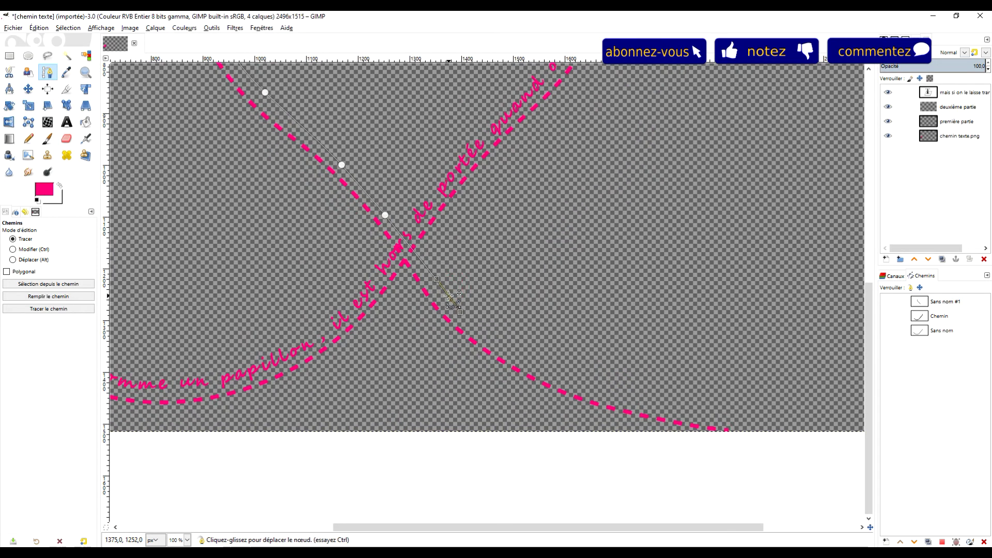
scroll(435, 232, down, 3)
scroll(435, 231, right, 3)
drag(420, 252, 426, 260)
click(480, 285)
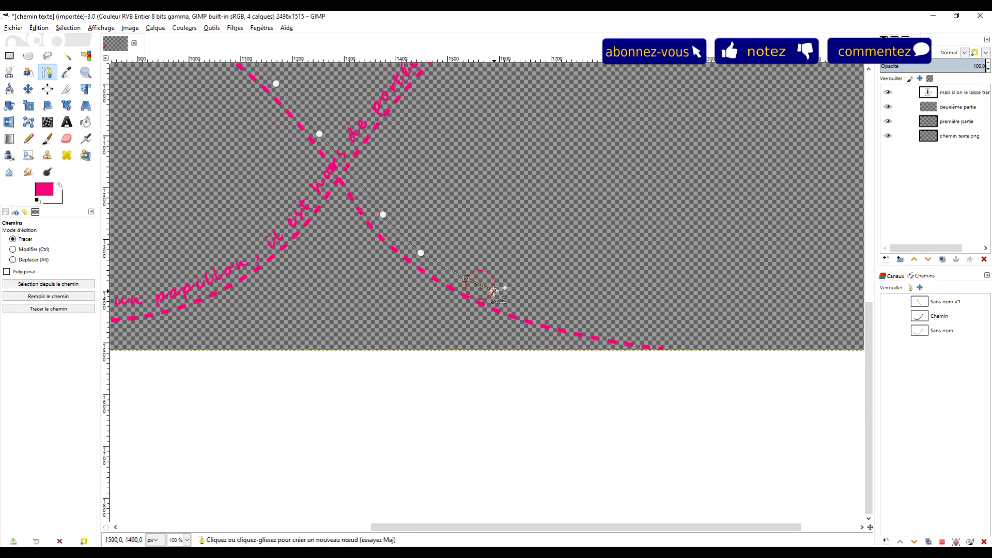
click(529, 307)
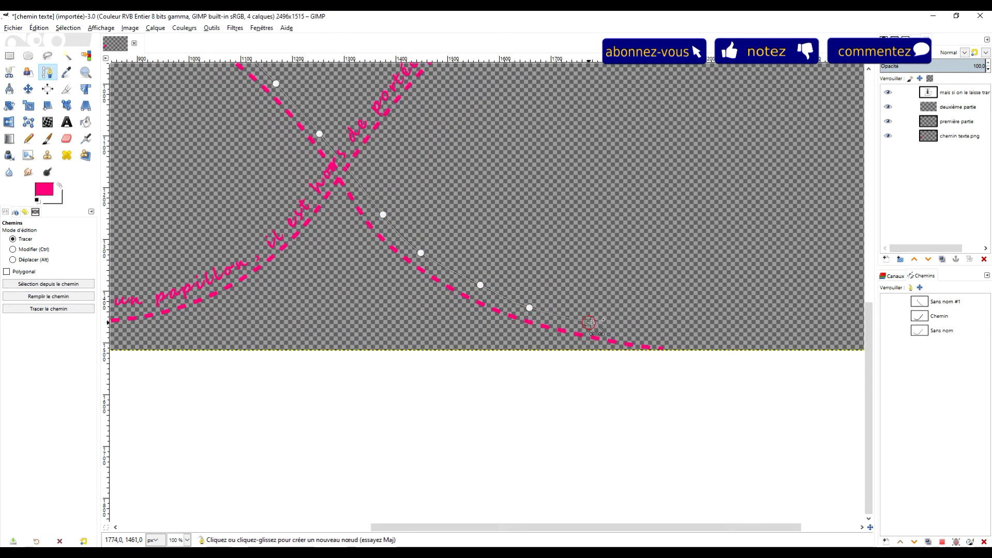
drag(650, 332, 657, 332)
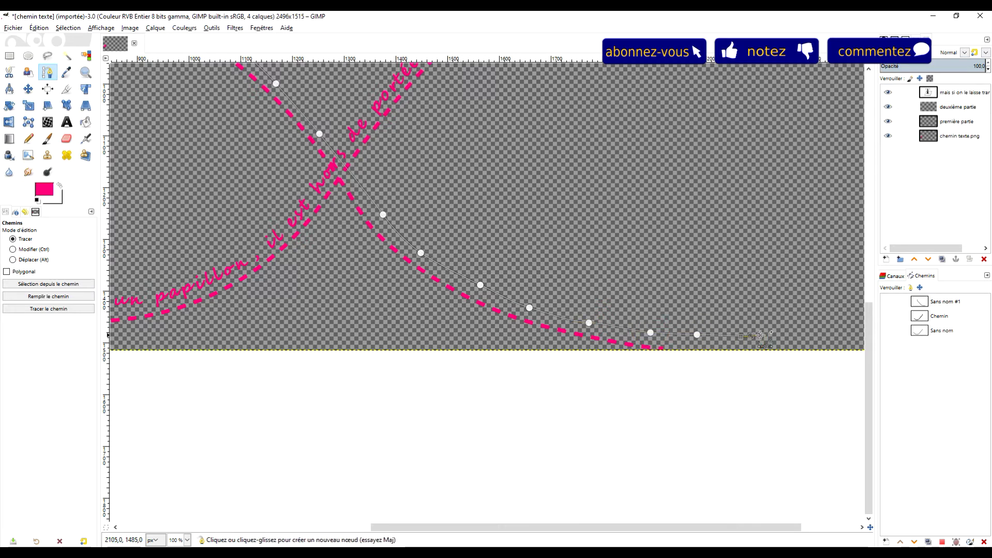
scroll(760, 335, right, 3)
click(700, 326)
scroll(779, 326, down, 3)
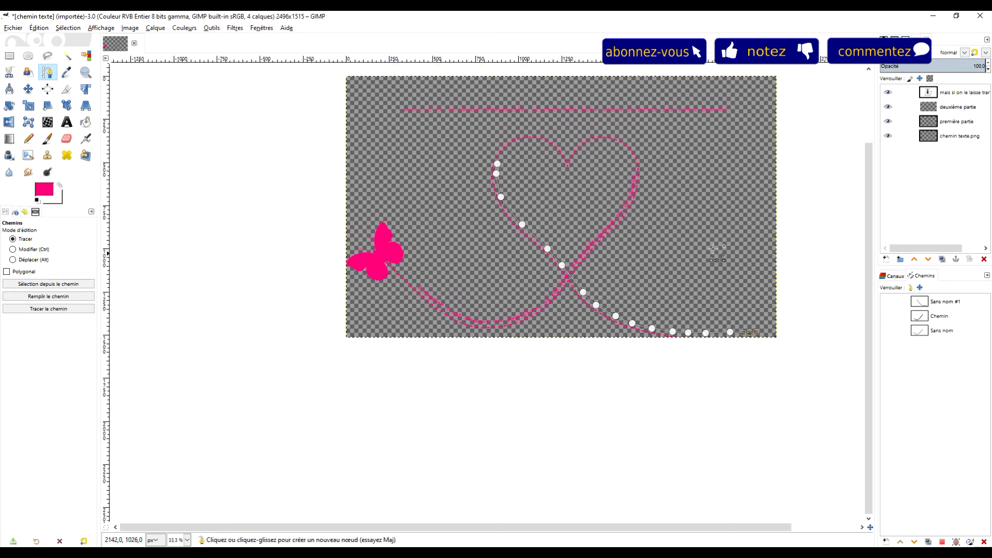
Make the "deuxième partie" layer active and show the newly drawn path on the canvas
click(951, 109)
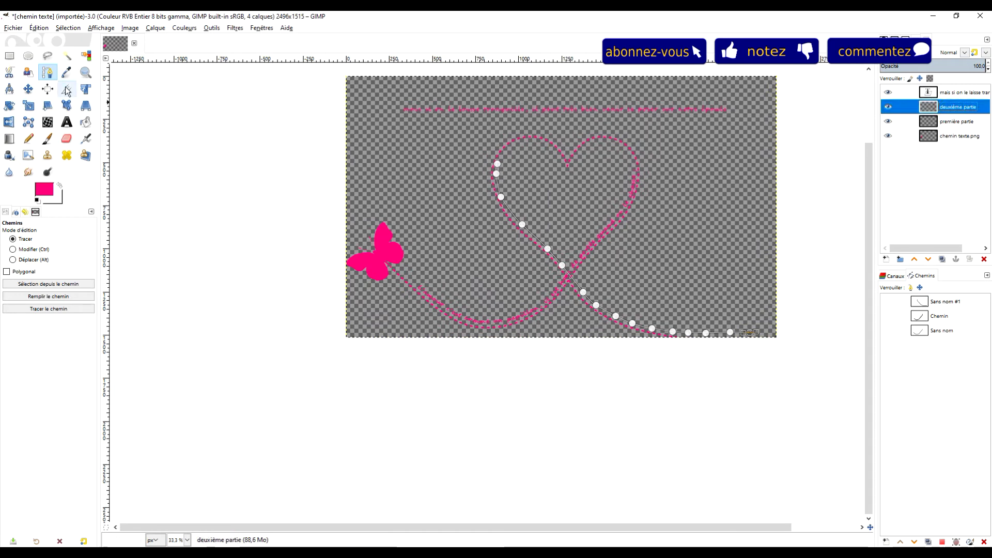
click(939, 304)
click(888, 301)
scroll(783, 327, up, 2)
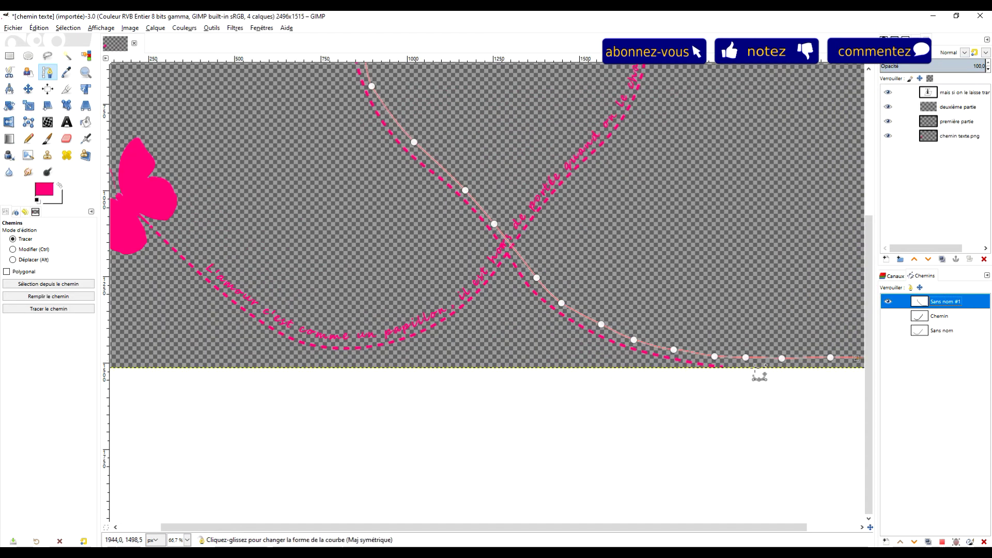
scroll(792, 391, right, 4)
drag(632, 394, 682, 443)
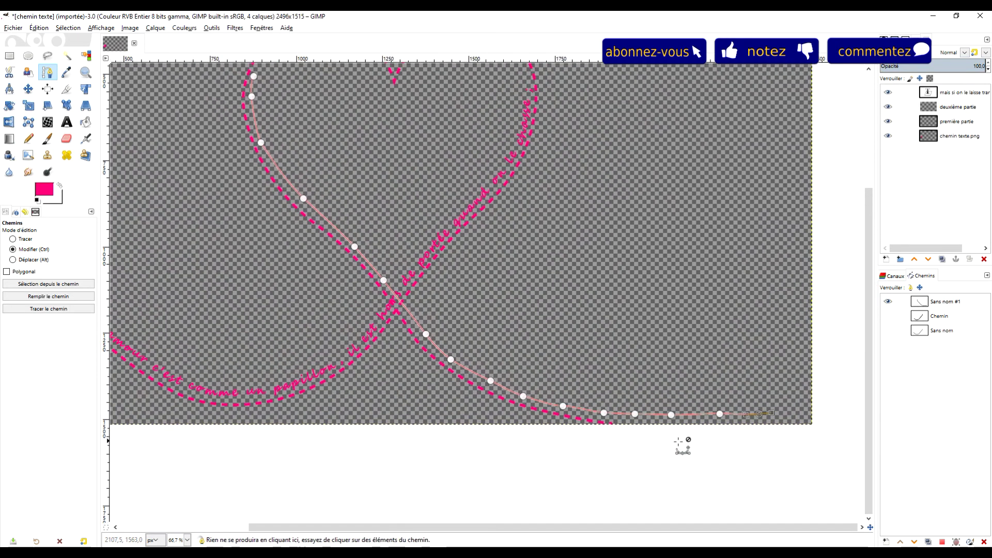
Apply Text along Path to the "mais si on le laisse tranquille" text layer using the newly drawn path
right_click(924, 306)
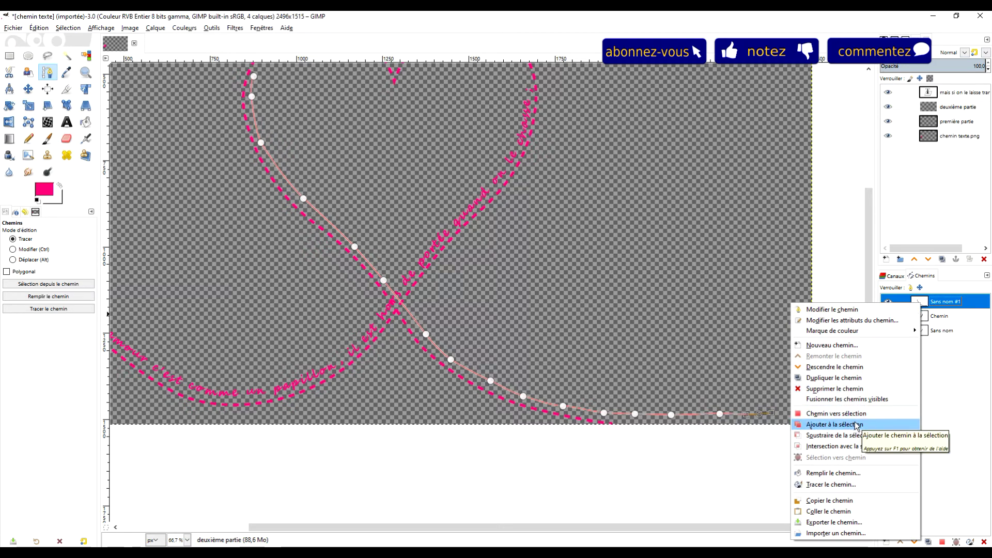
click(968, 303)
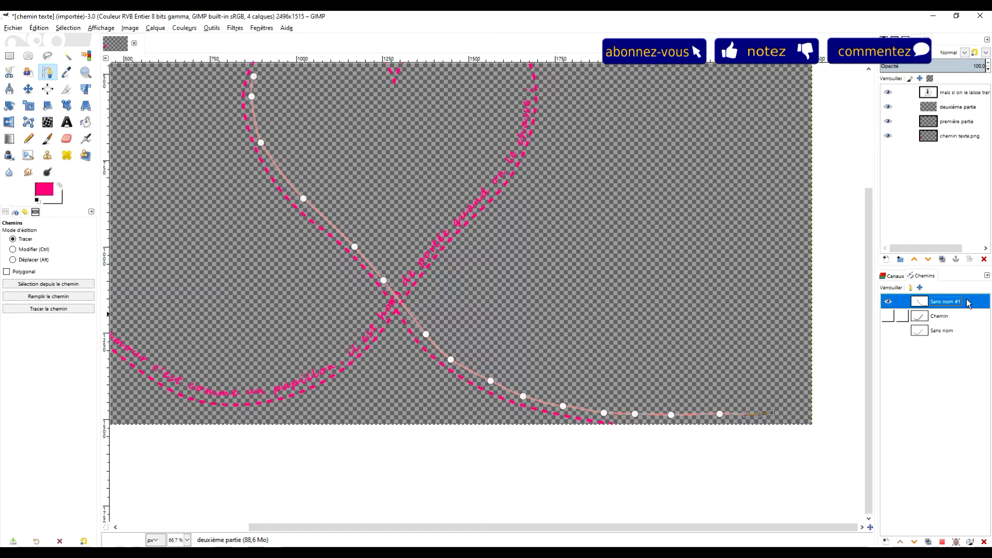
click(959, 94)
right_click(959, 95)
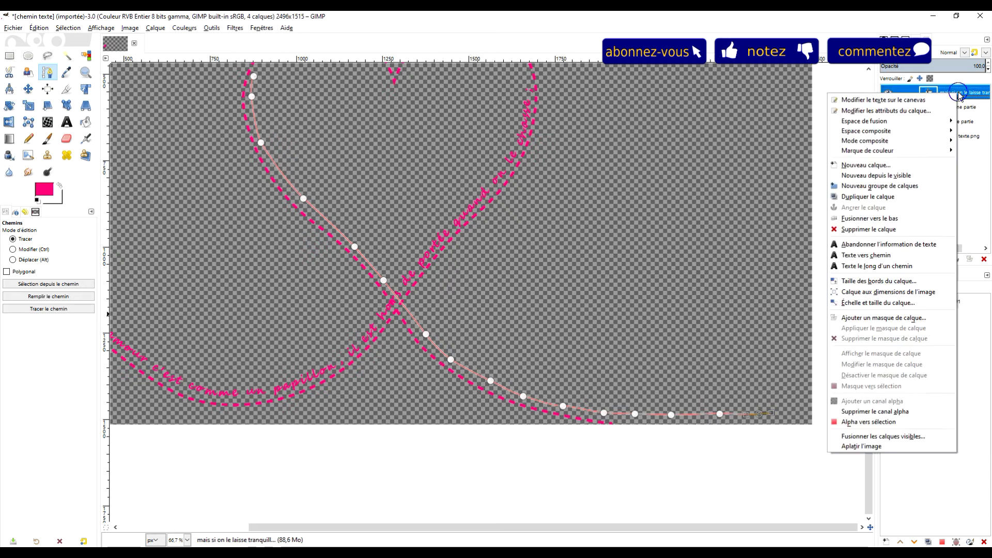
click(902, 268)
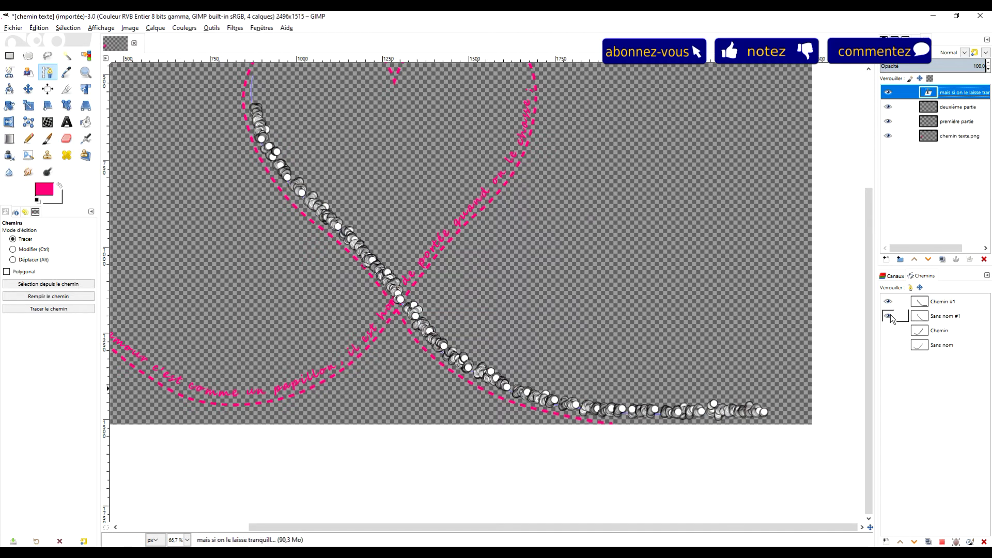
Convert the second clause's text-shaped path into a selection
click(922, 305)
right_click(922, 304)
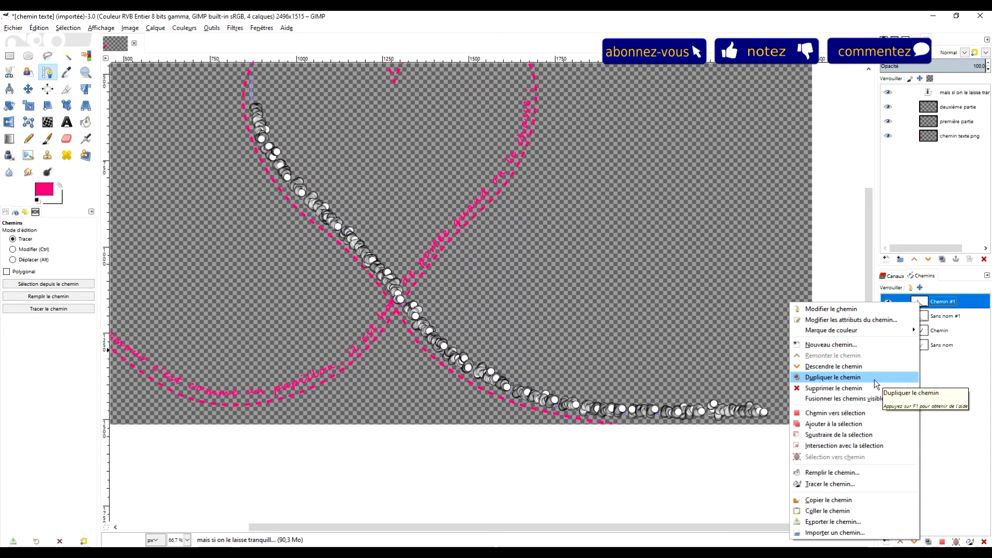
click(863, 413)
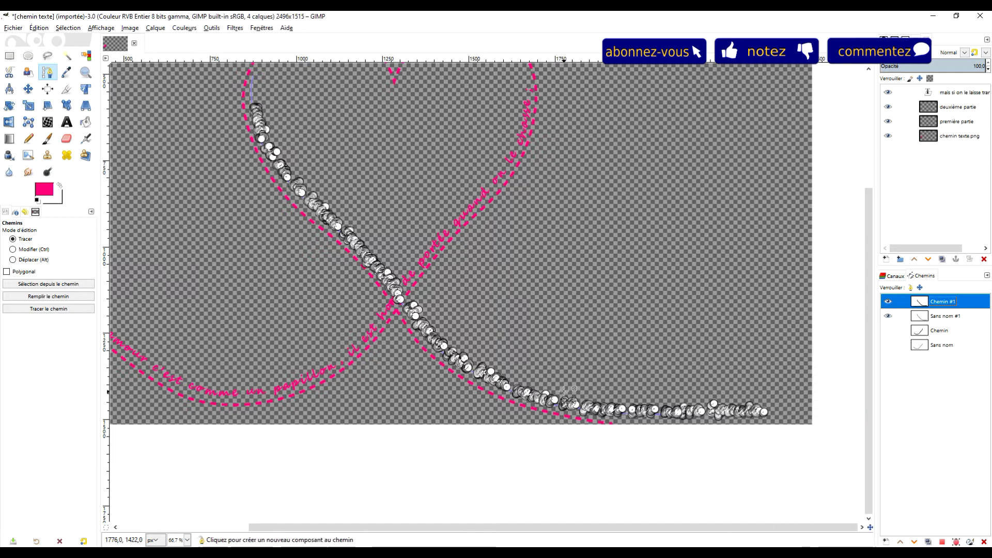
Fill the selected lettering with the pink foreground colour on the "deuxième partie" layer
scroll(568, 436, up, 3)
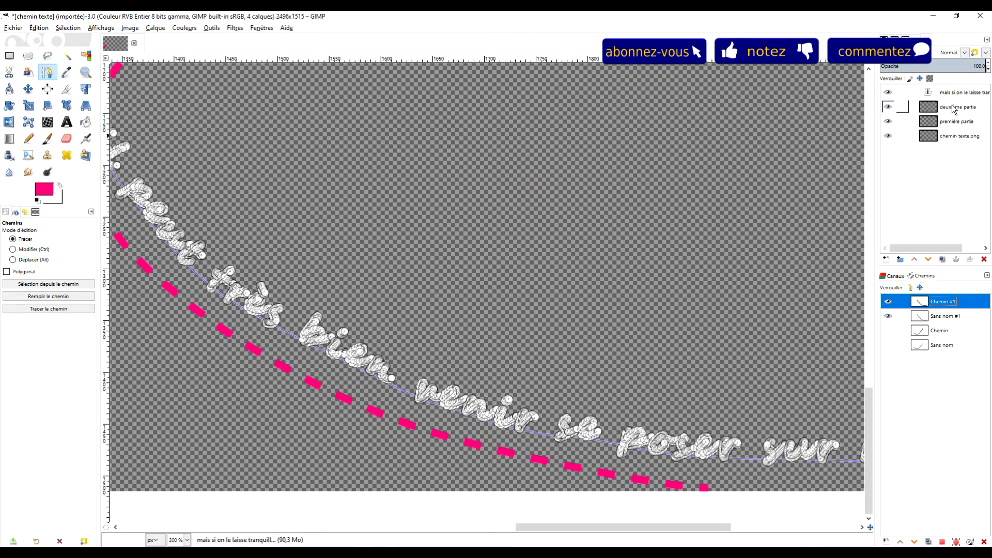
click(953, 107)
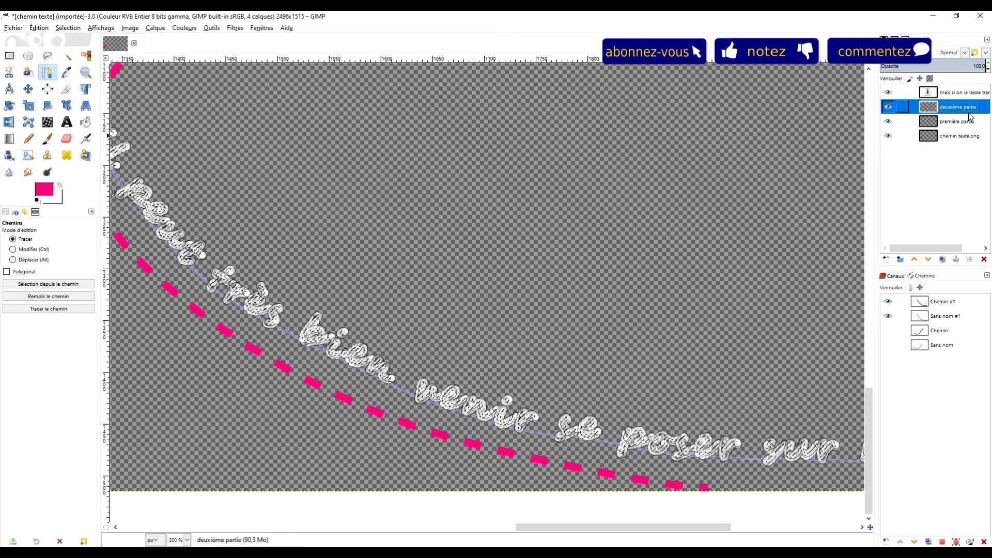
click(41, 28)
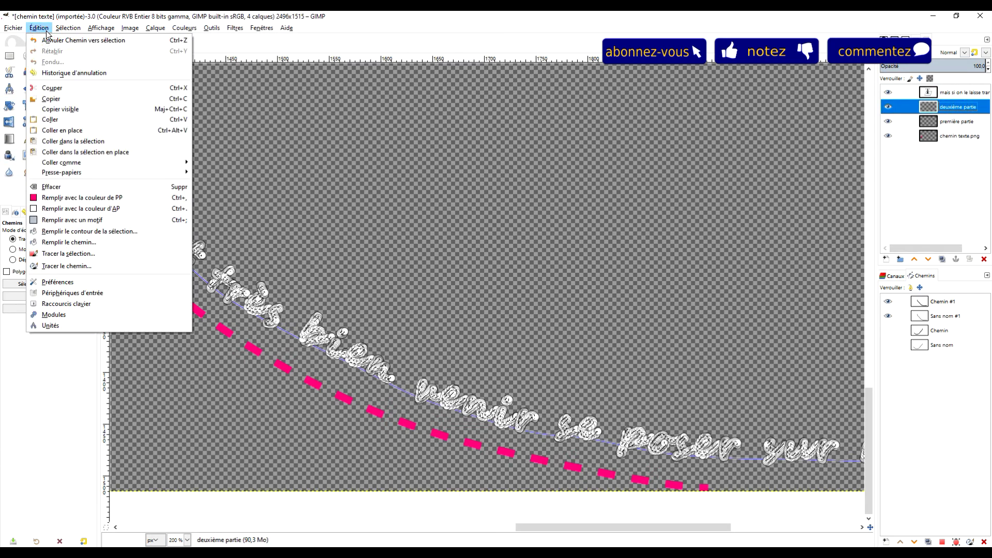
click(80, 198)
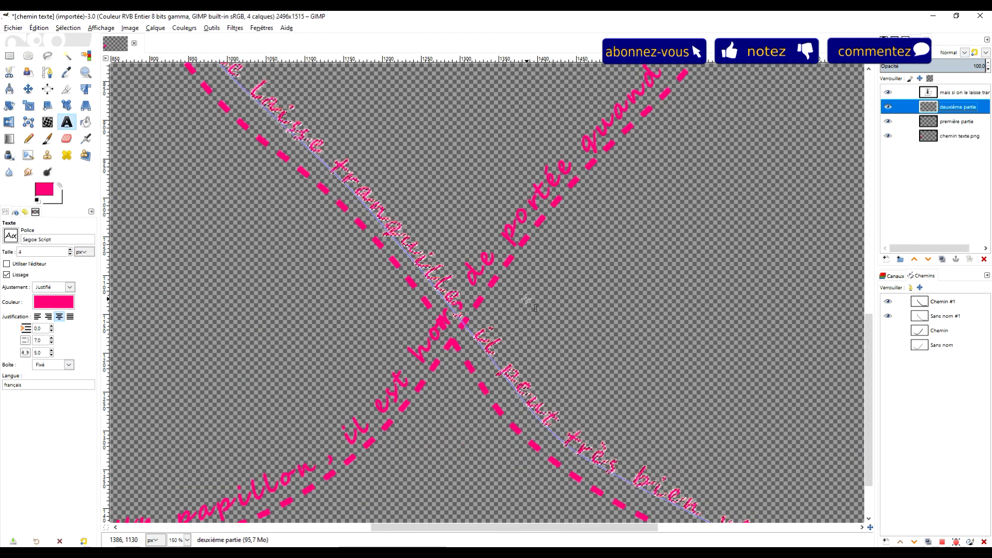
Hide the second clause's text-shaped path and its guide path, and clear the lettering selection with the Rectangle Select tool
scroll(525, 299, down, 3)
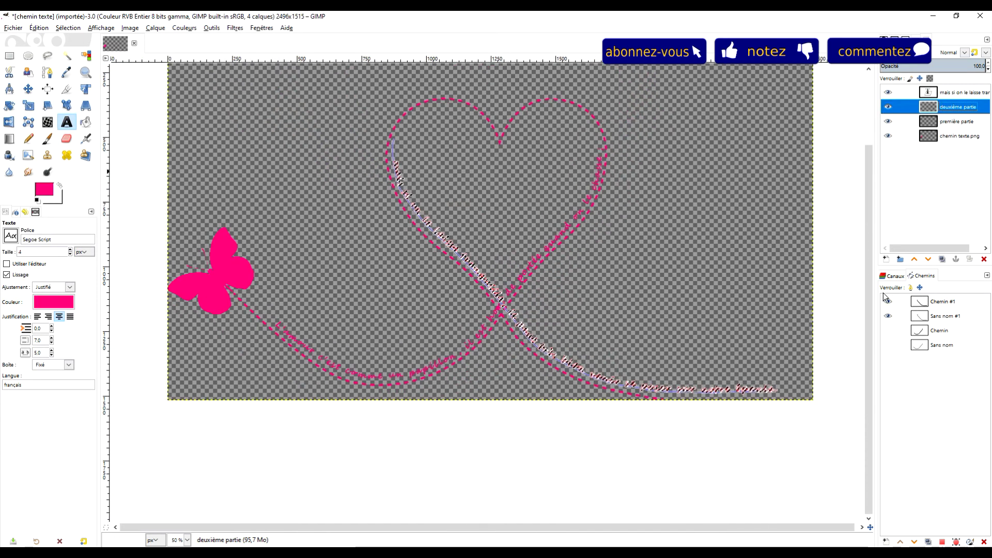
click(887, 301)
click(887, 315)
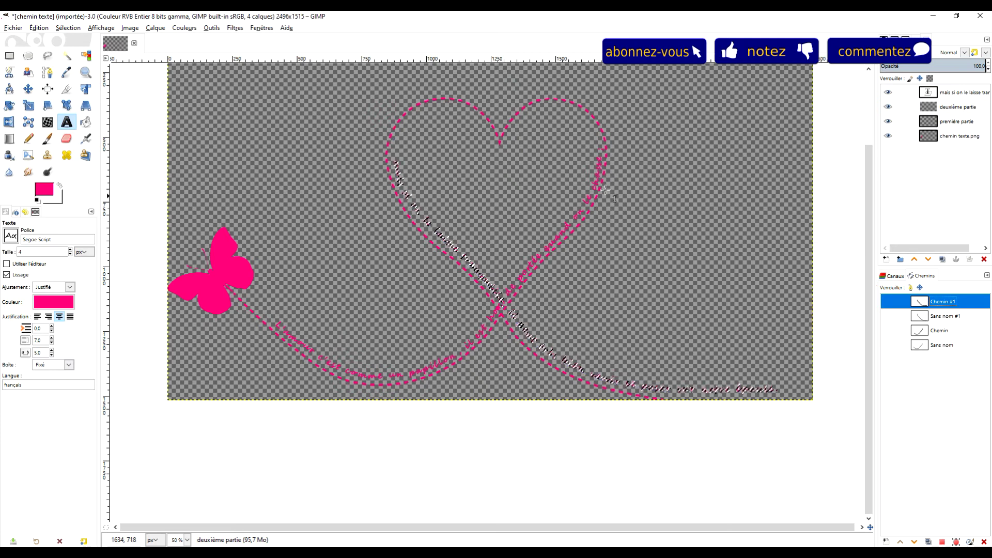
click(950, 107)
key(r)
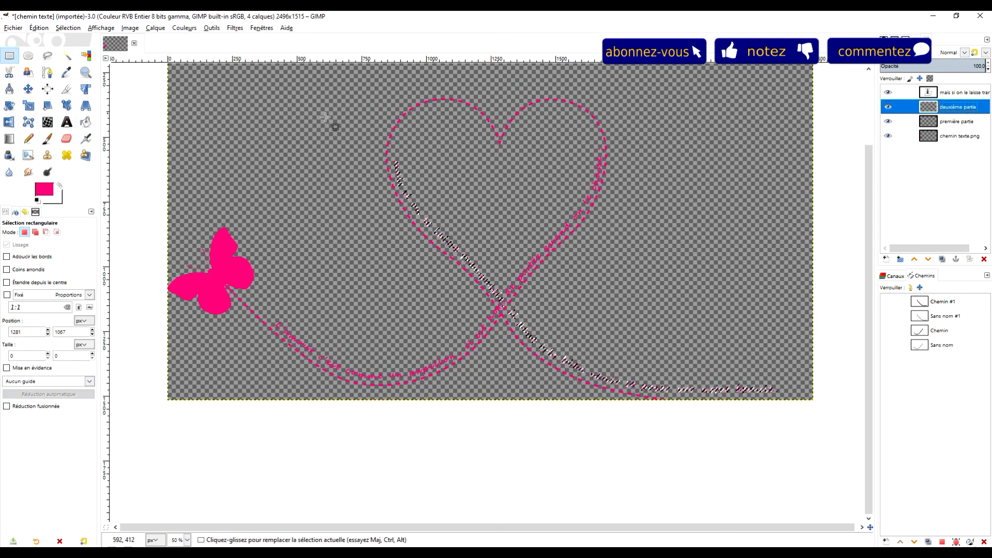
click(305, 127)
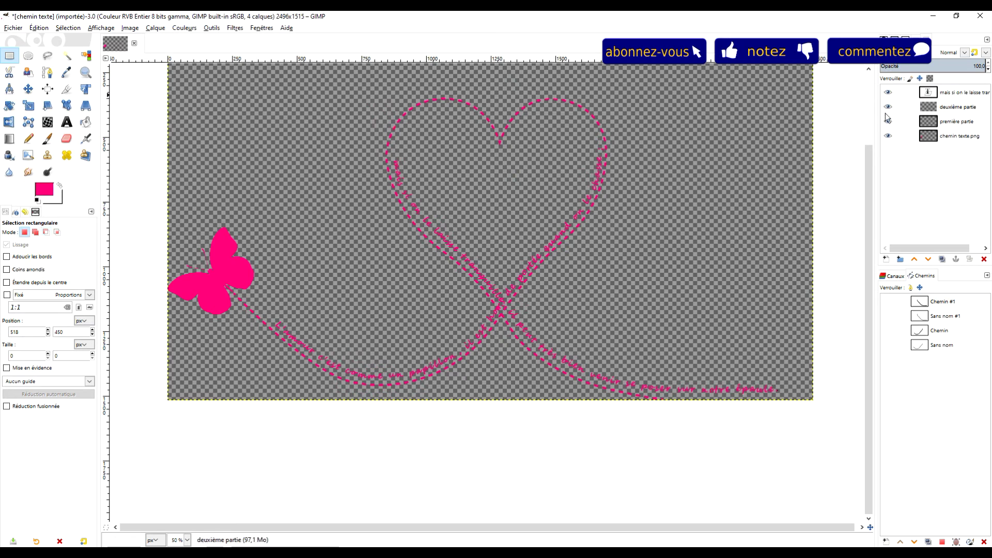
Create a new image-sized layer filled with white (Blanc) and place it beneath the "chemin texte.png" layer
click(946, 127)
click(949, 138)
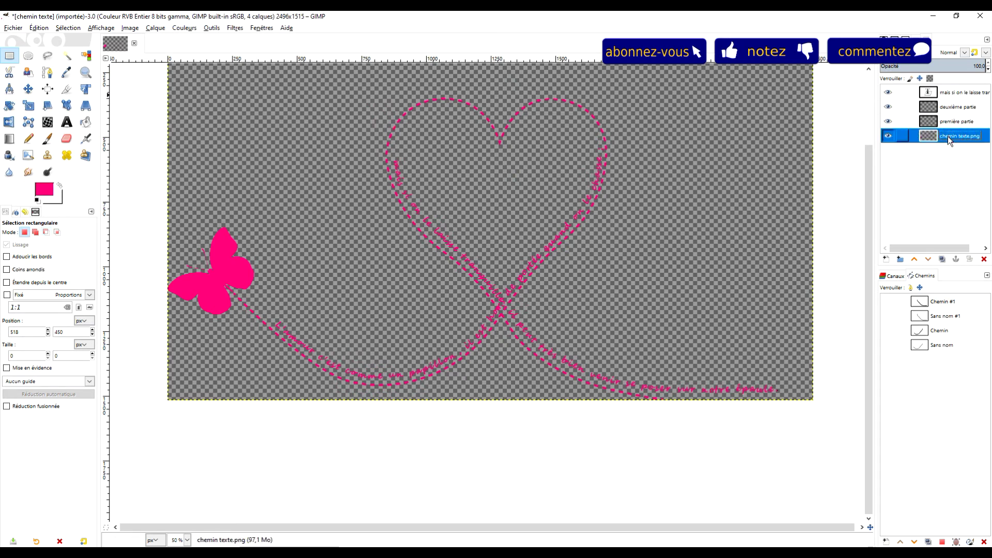
click(887, 259)
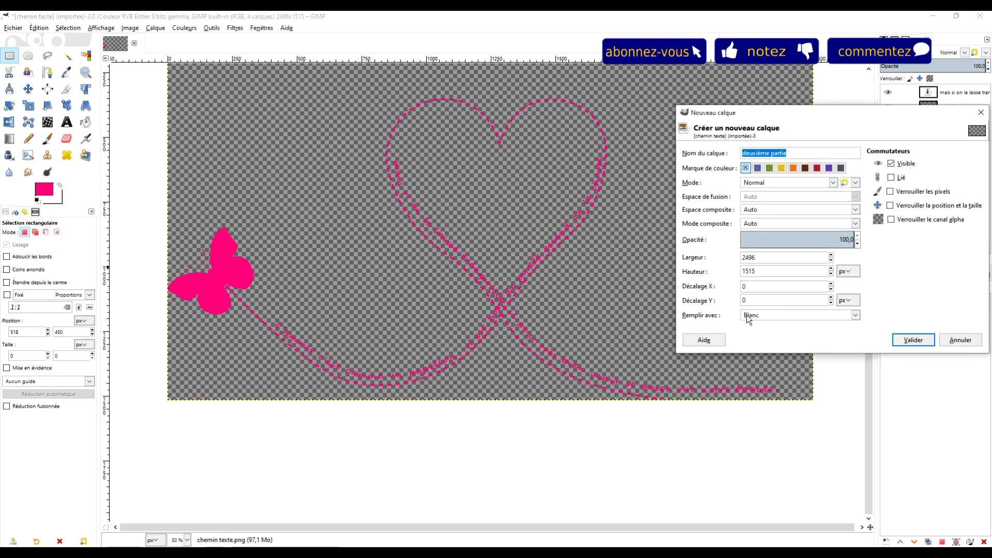
click(912, 339)
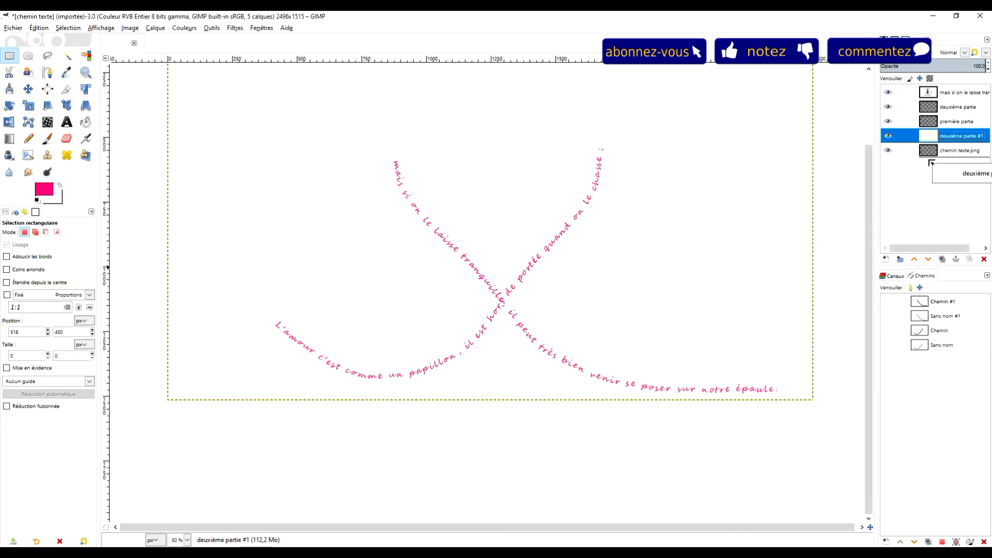
drag(930, 162, 930, 161)
Cut "mais si on le laisse tranquille," from the "deuxième partie" layer with a rectangular selection of about 540 × 633 px and paste it back
scroll(465, 346, up, 1)
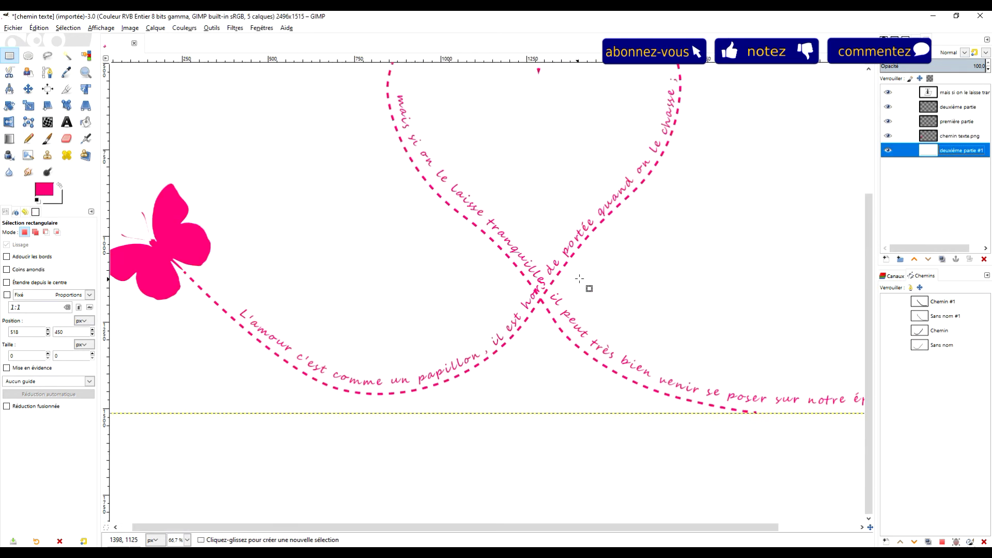
scroll(579, 279, up, 3)
scroll(525, 366, up, 1)
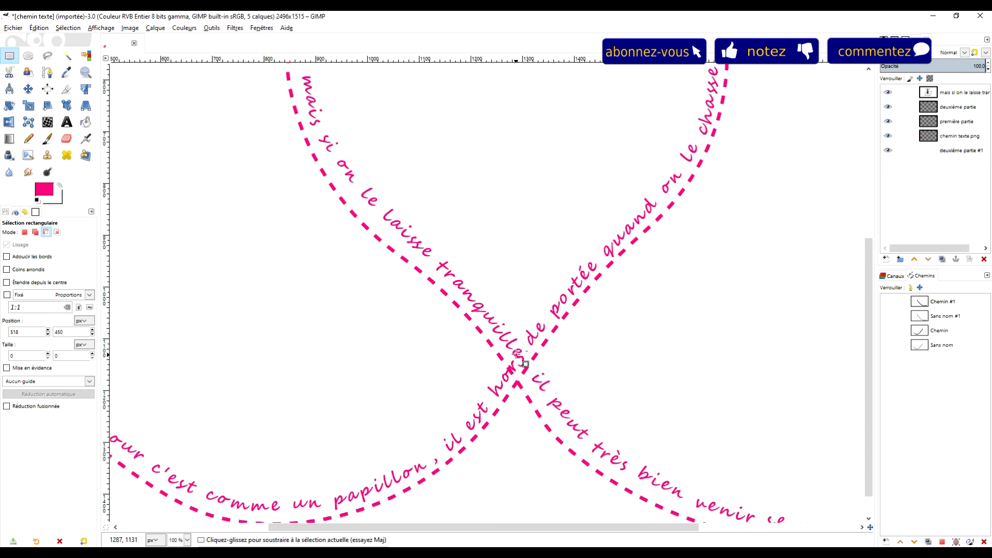
scroll(584, 332, down, 1)
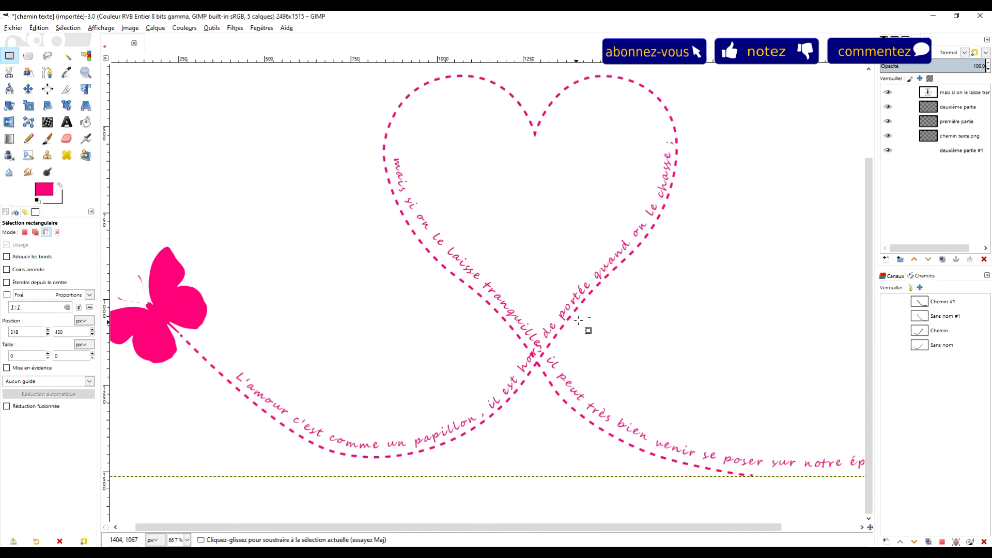
scroll(603, 338, up, 1)
drag(357, 158, 546, 378)
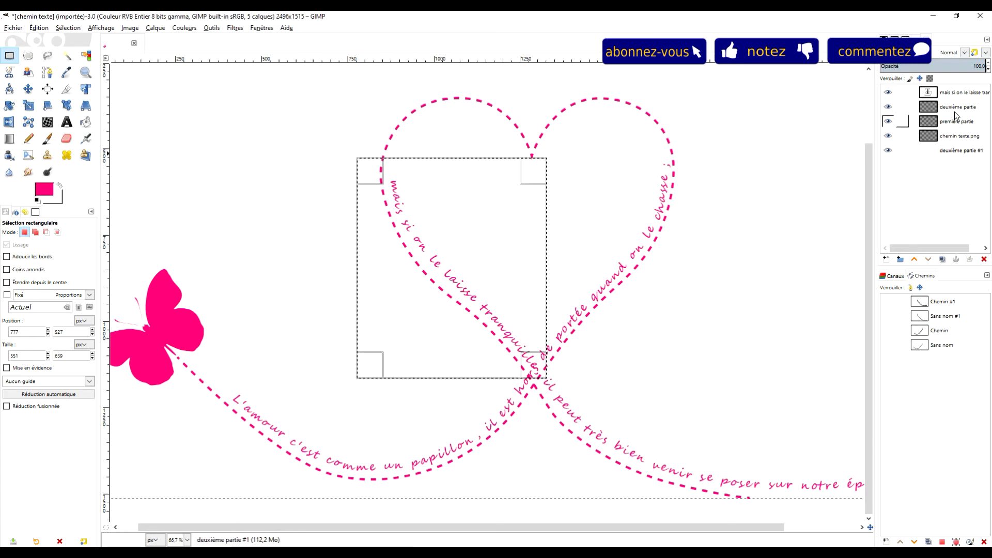
scroll(553, 369, up, 1)
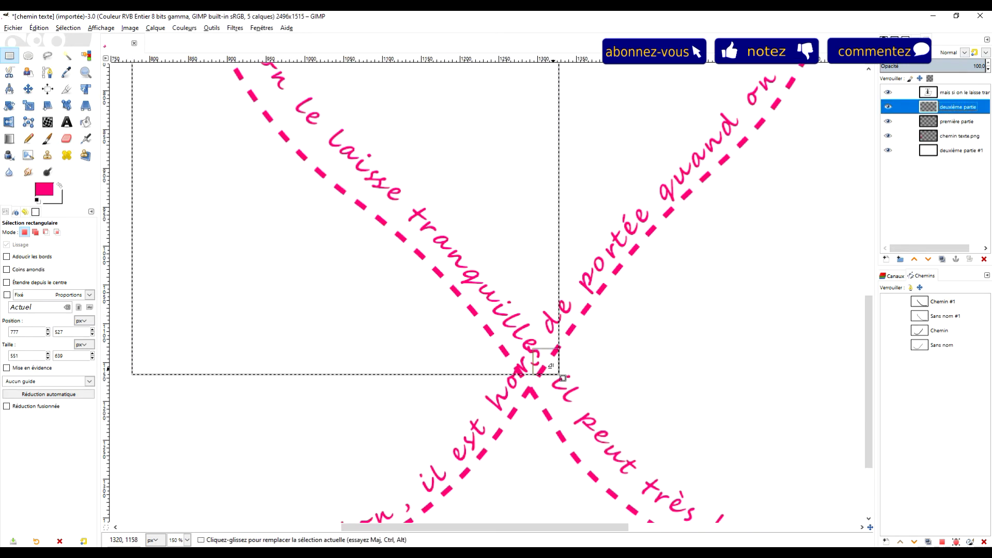
drag(553, 369, 544, 365)
key(ctrl)
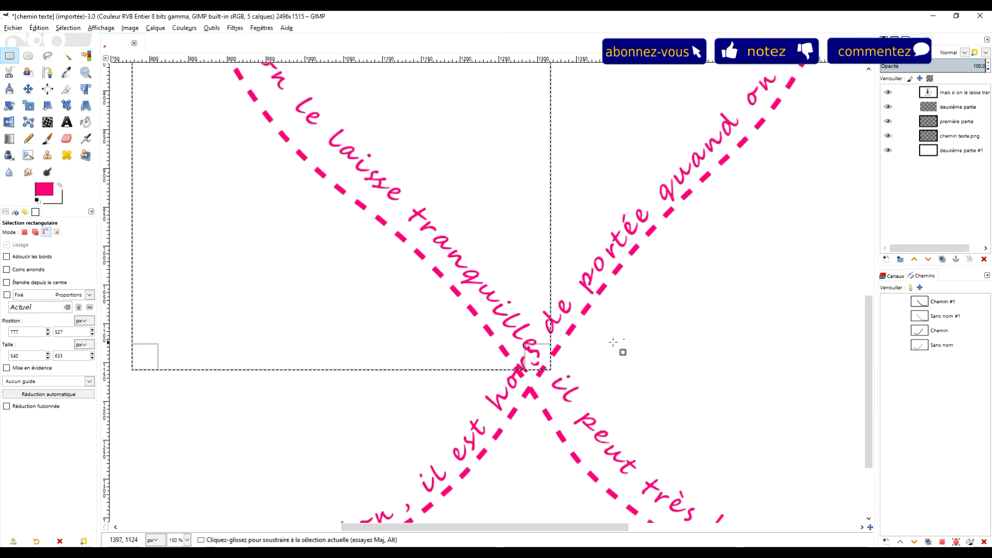
key(ctrl+x)
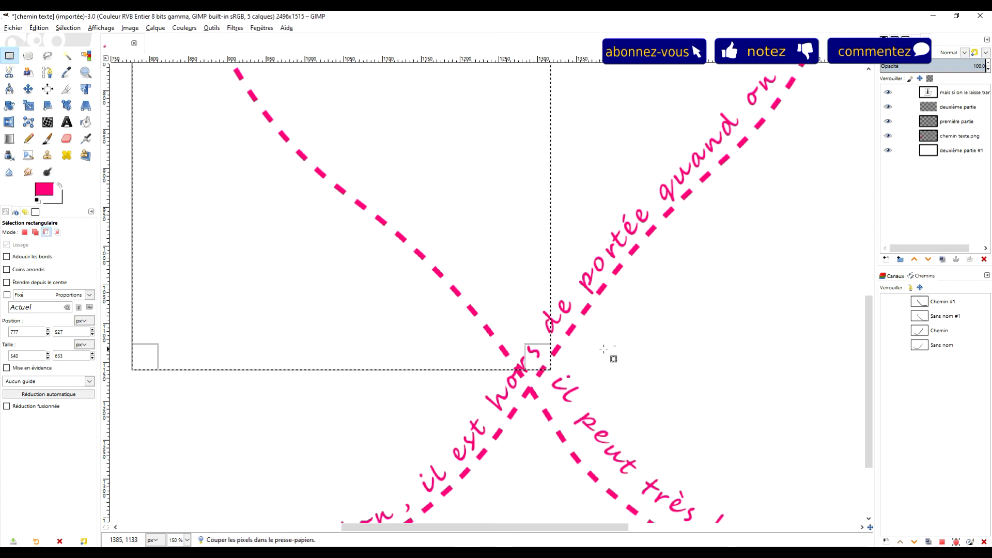
key(ctrl+v)
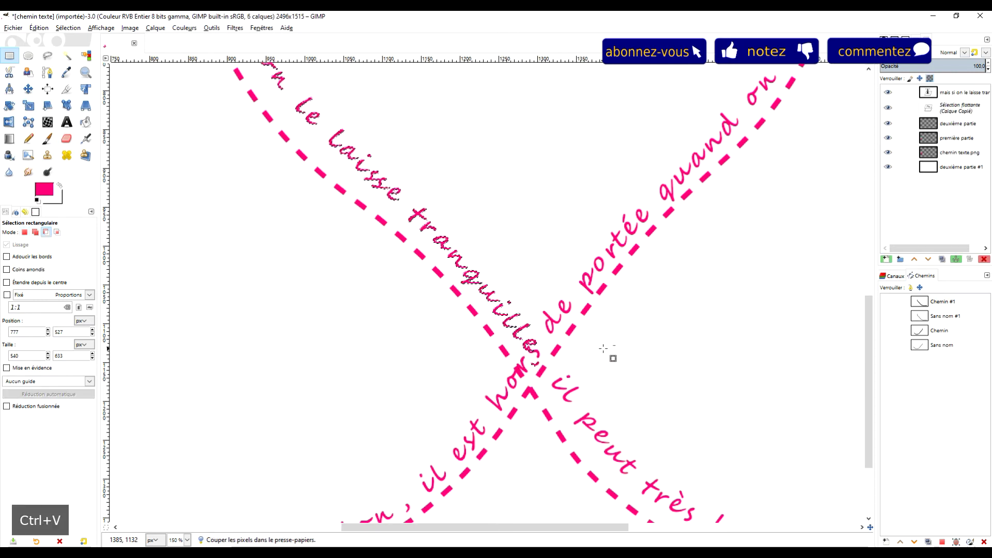
Shift the pasted lettering slightly up and left, away from the word "hors" at the crossing, and anchor the floating selection
scroll(605, 347, down, 3)
scroll(510, 310, up, 4)
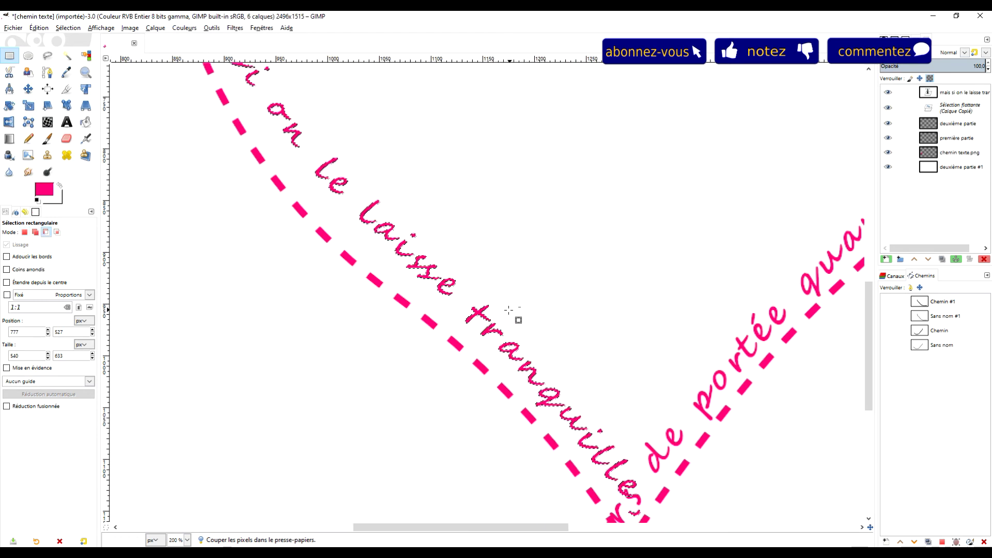
drag(478, 326, 467, 299)
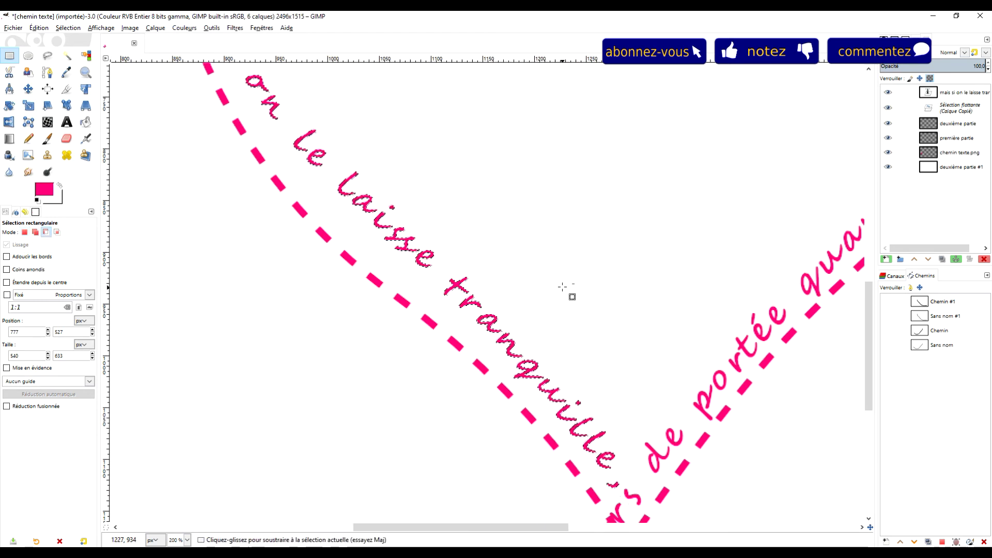
scroll(568, 295, down, 1)
scroll(576, 266, up, 3)
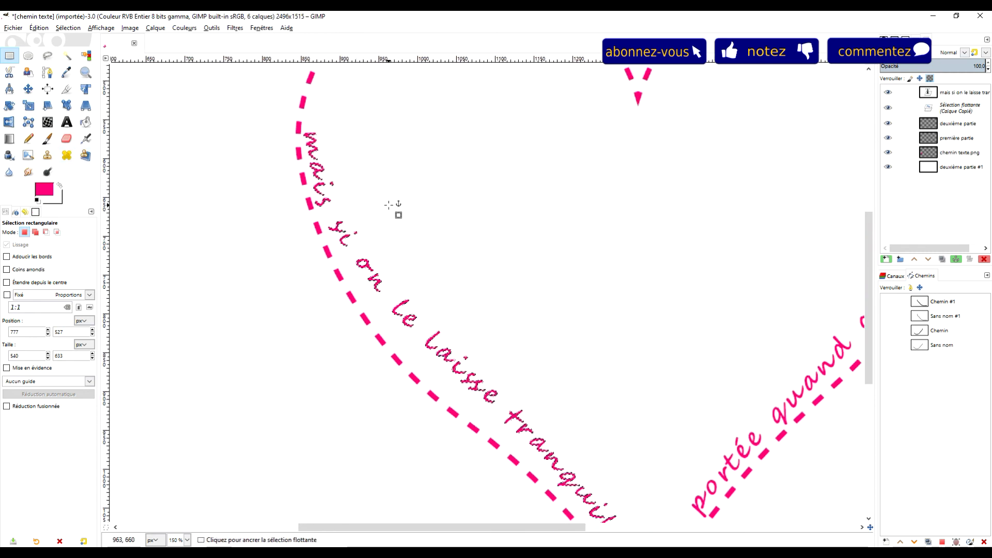
scroll(533, 223, down, 5)
scroll(558, 240, up, 3)
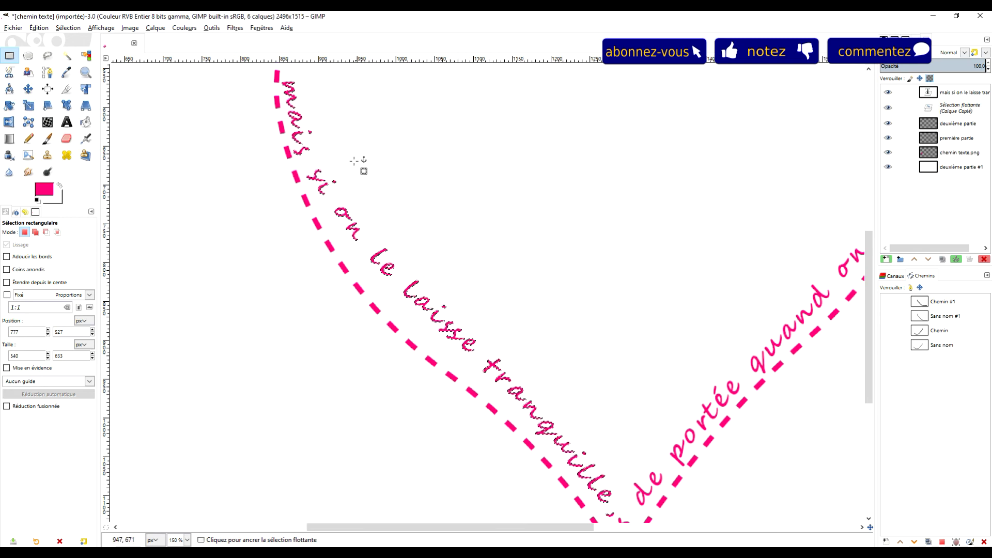
drag(301, 129, 304, 123)
scroll(527, 131, down, 5)
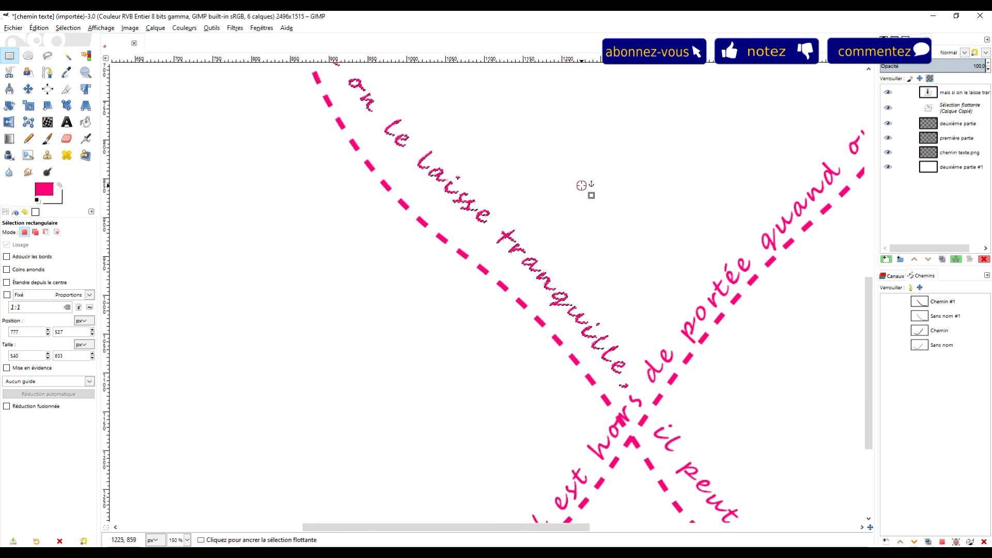
click(581, 185)
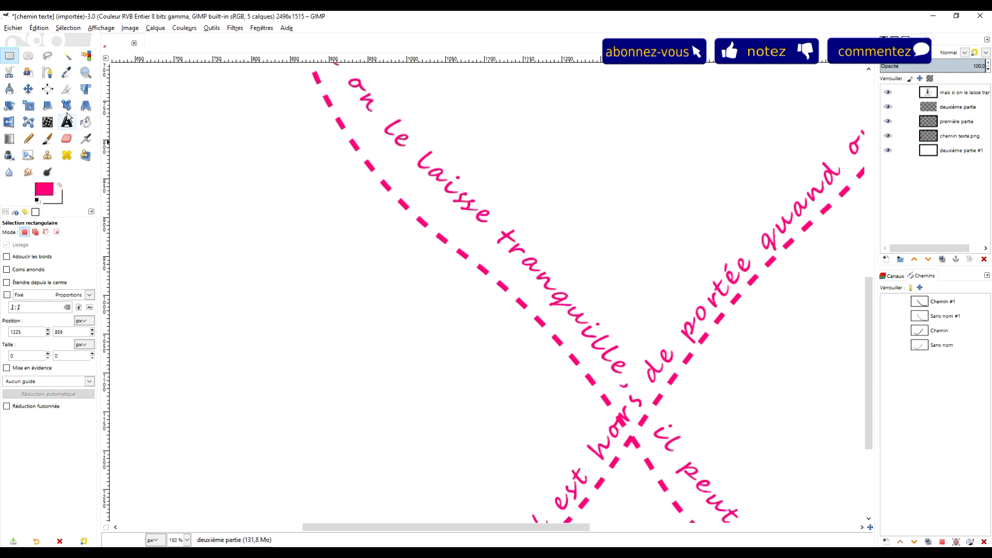
Examine the spacing of the two clauses' lettering around the point where the lines cross, with the Move tool set to layers
click(28, 89)
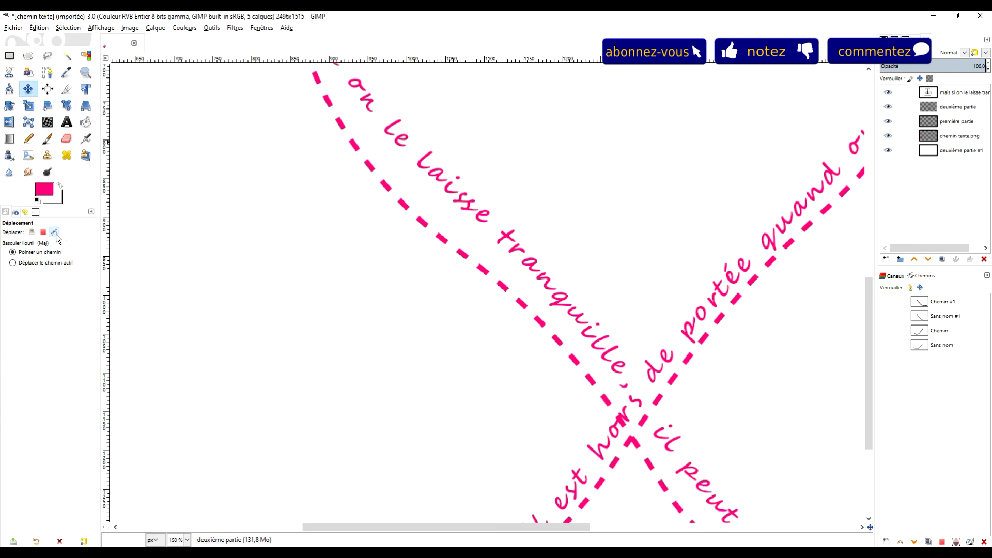
click(32, 232)
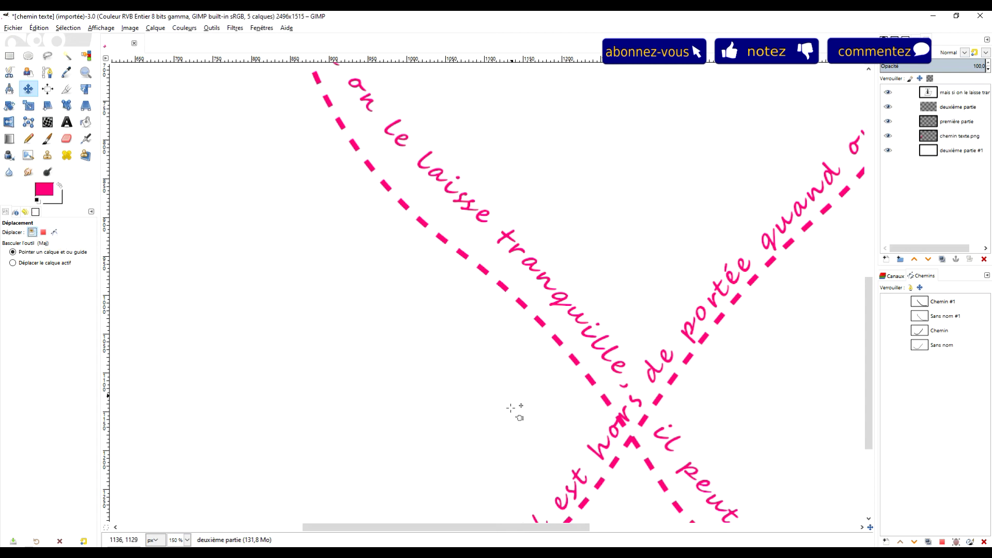
scroll(595, 313, down, 3)
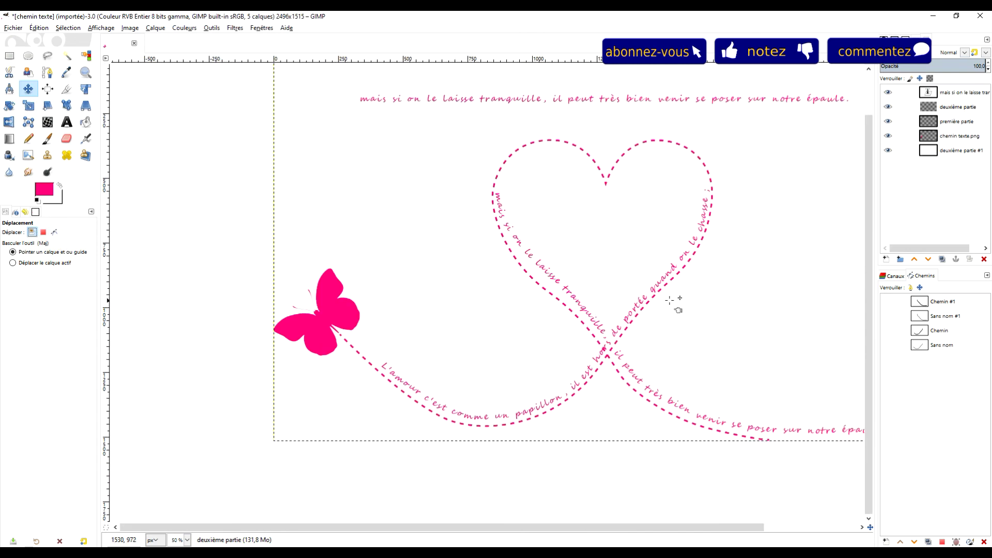
scroll(612, 293, up, 2)
scroll(663, 287, down, 1)
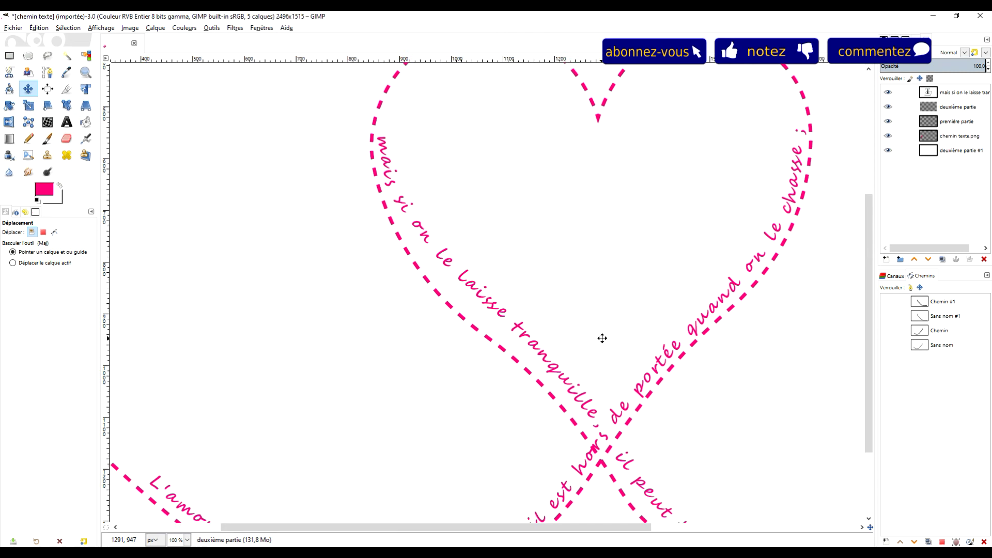
scroll(613, 355, down, 1)
scroll(625, 392, up, 2)
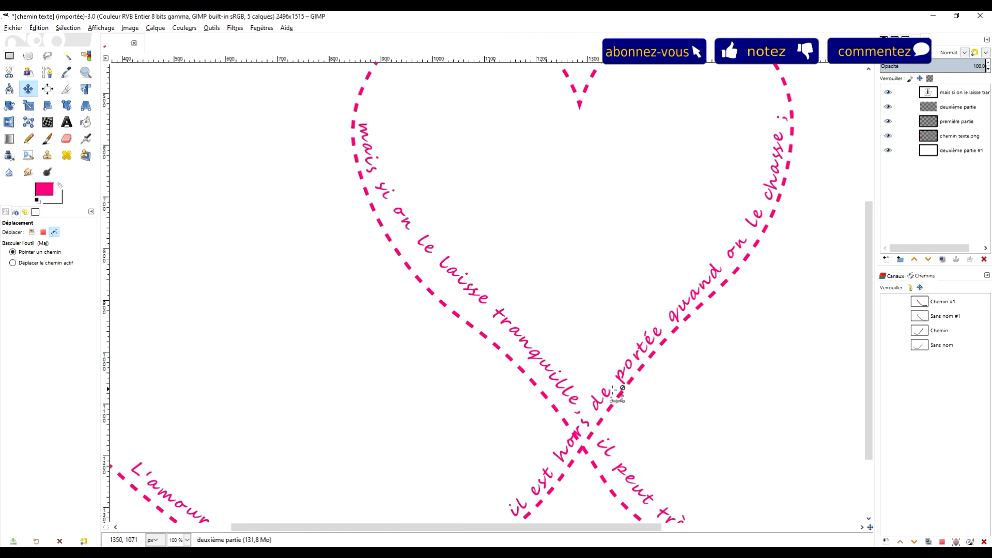
scroll(647, 381, down, 2)
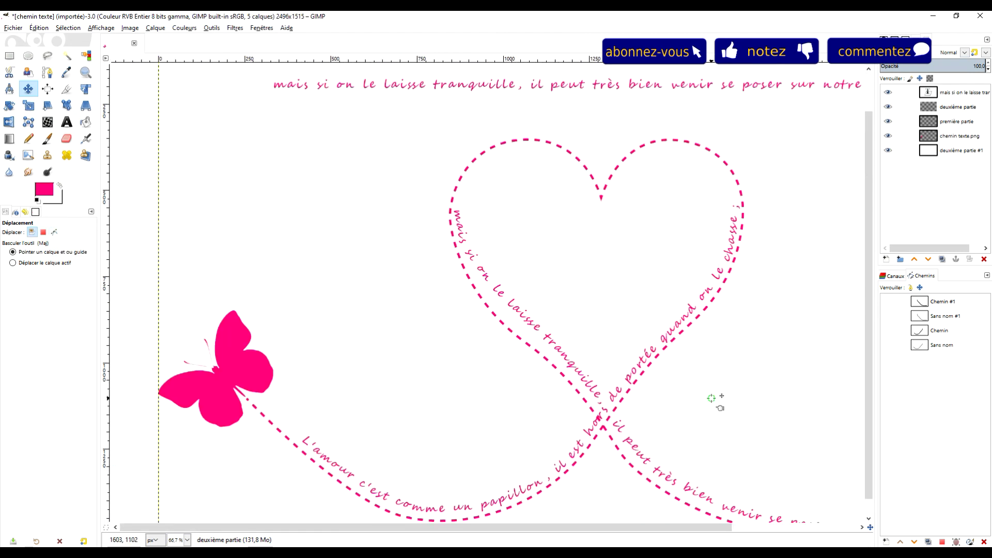
scroll(649, 332, up, 1)
scroll(676, 336, down, 1)
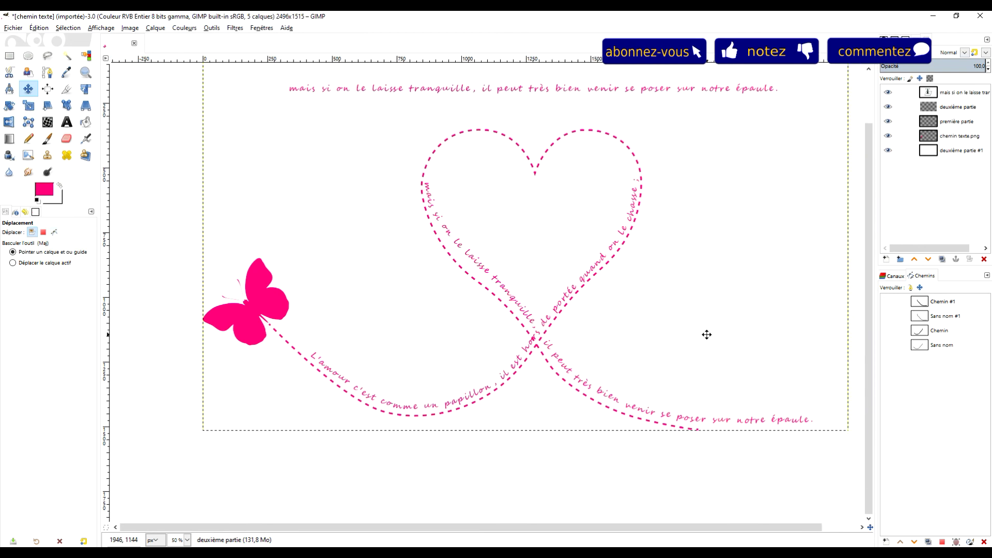
Erase the dashed line alongside the lettering on the "chemin texte.png" layer using two rectangular selections, and clear the selection
click(960, 136)
click(9, 55)
drag(709, 444, 368, 164)
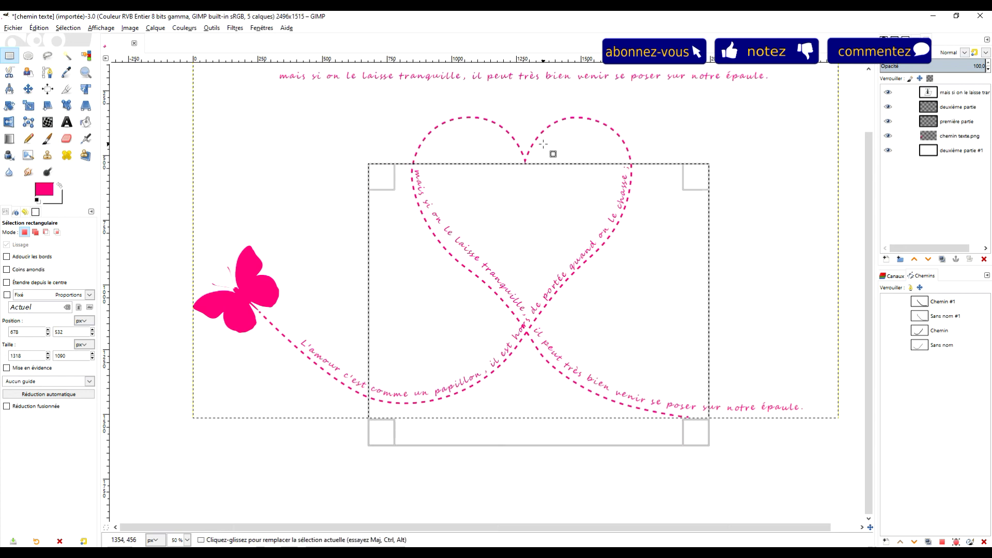
key(Delete)
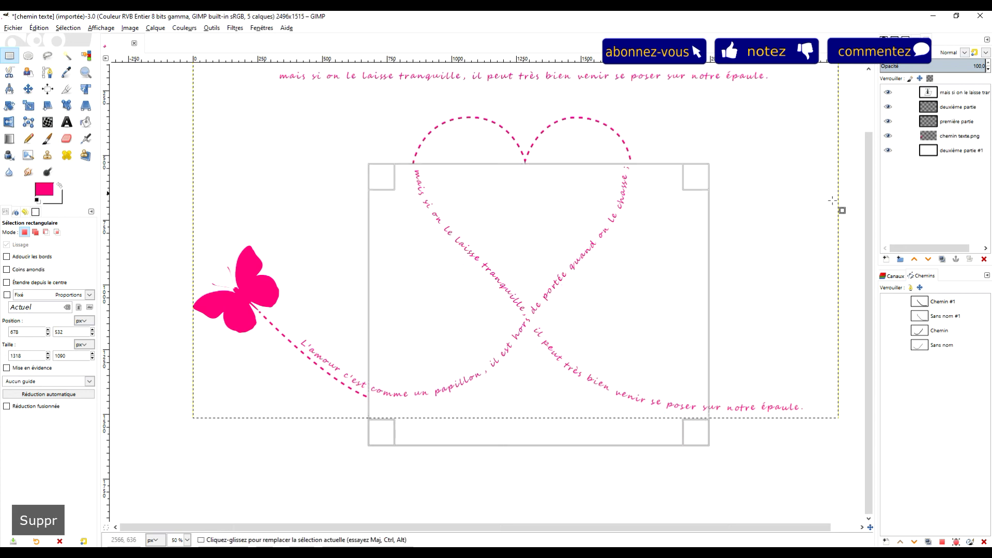
drag(410, 485, 293, 325)
key(Delete)
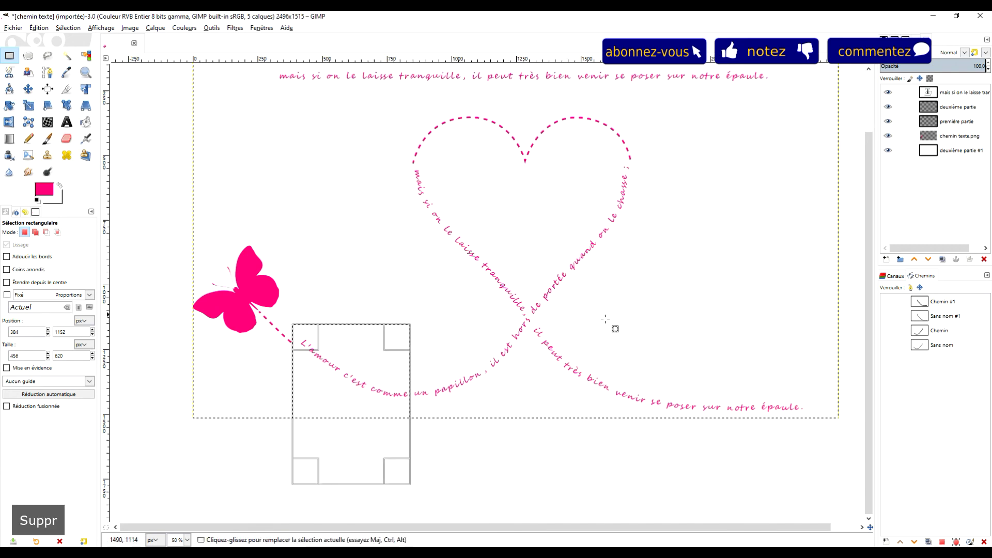
click(579, 451)
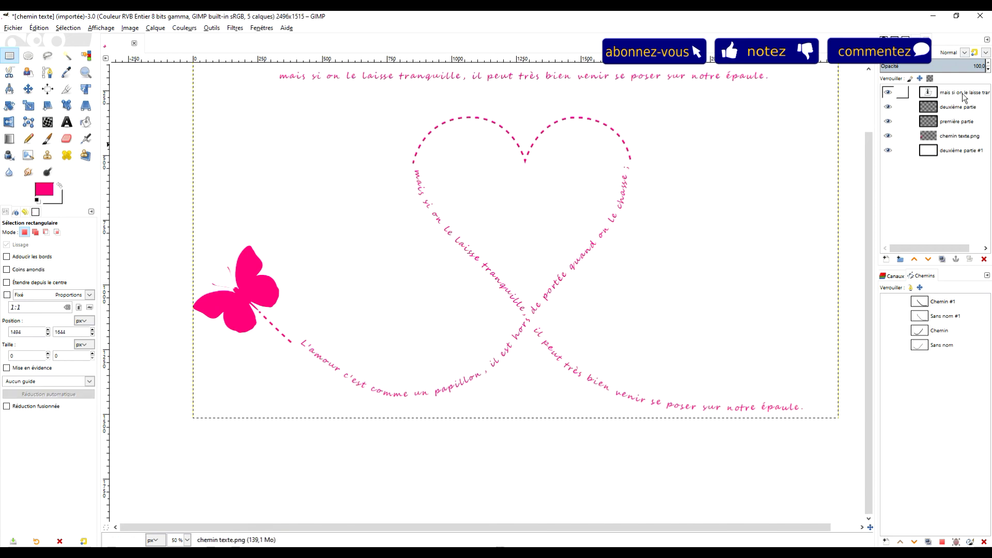
click(893, 97)
click(892, 94)
ctrl+scroll(780, 277, down, 1)
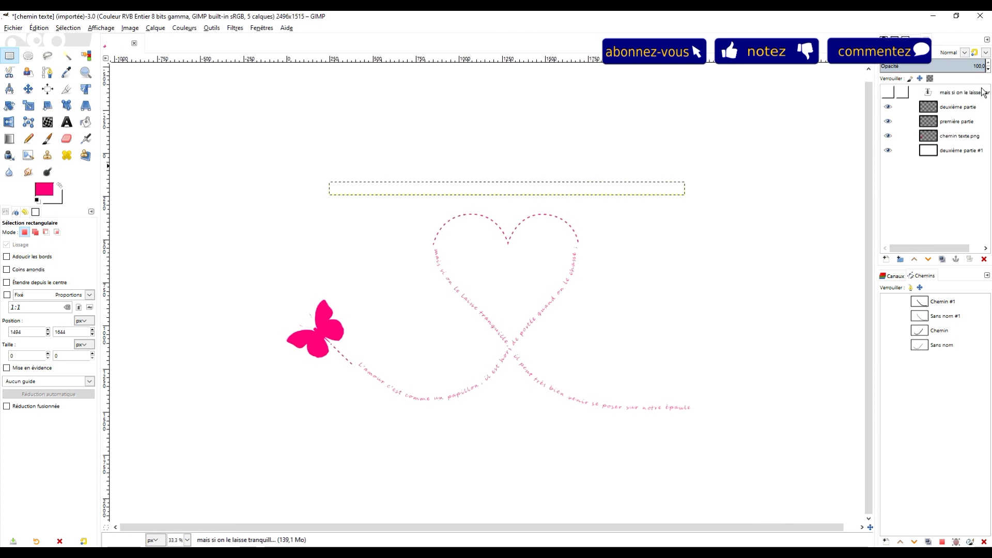
click(888, 92)
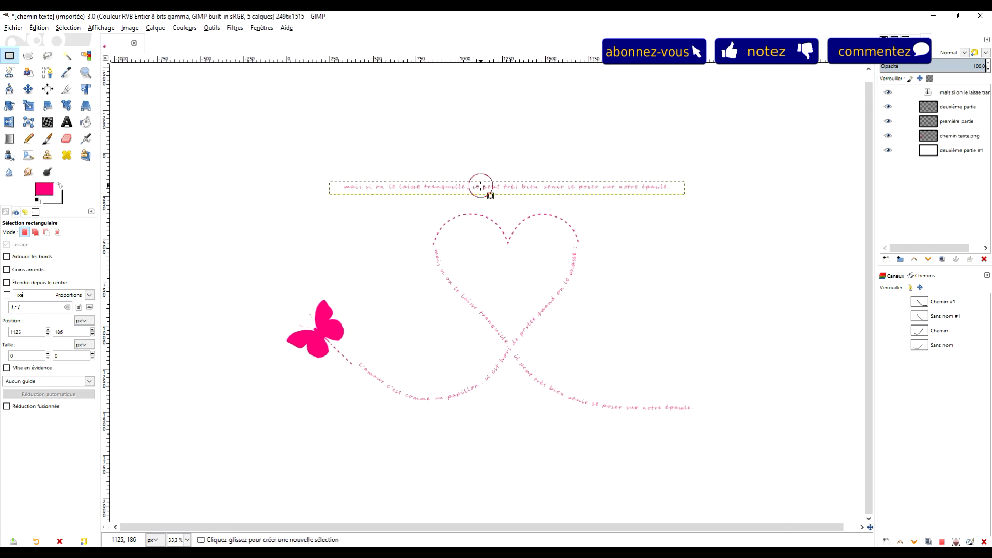
Replace the straight sentence above the heart with the text "BONNE" in capitals
key(t)
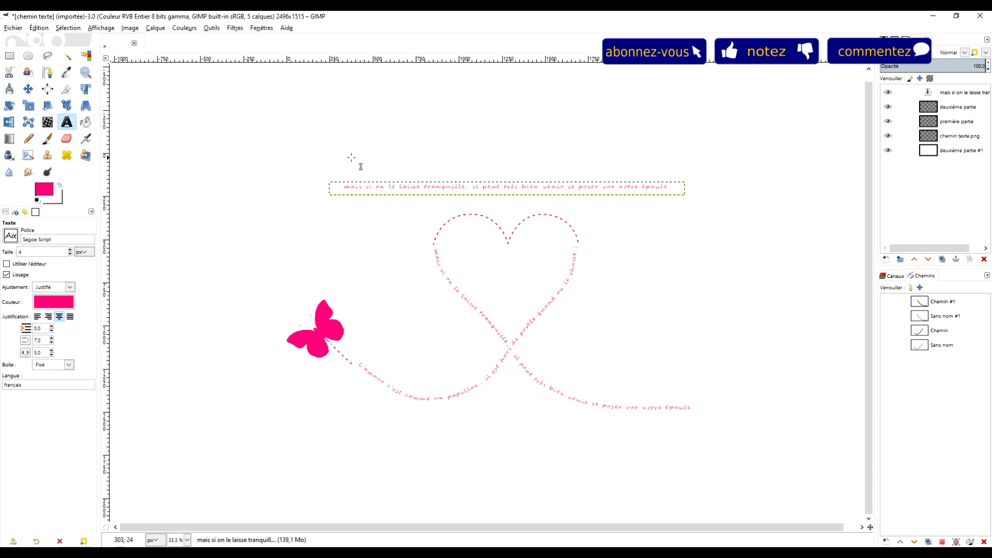
click(470, 189)
key(ctrl+a)
key(Caps_Lock)
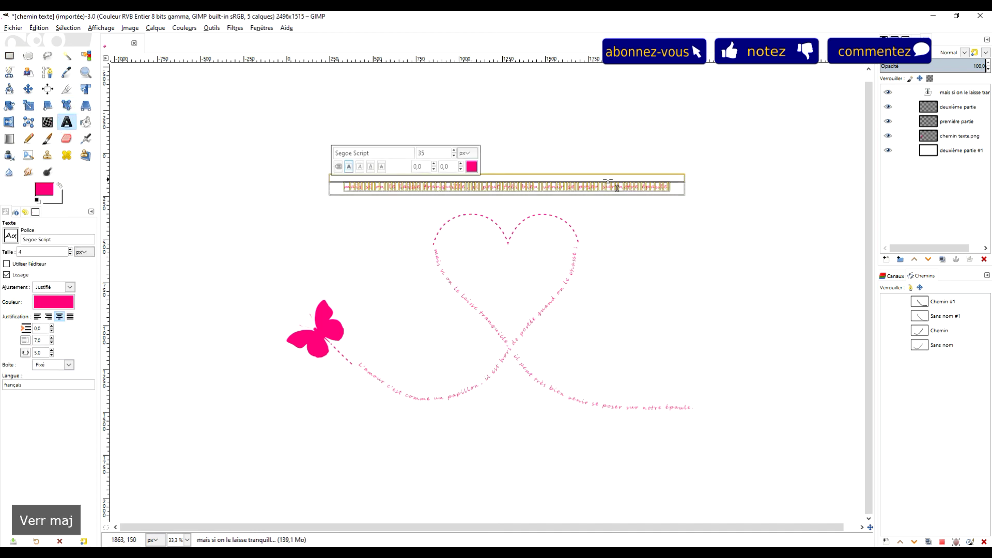
text(J)
key(BackSpace)
text(BONNE)
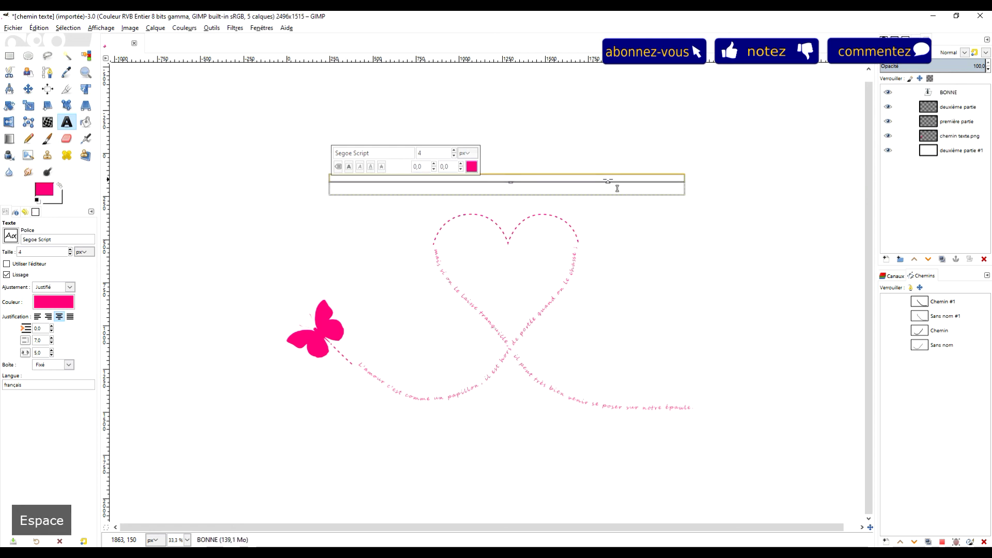
Set the size of the whole "BONNE" text above the heart to 33 px
scroll(524, 190, up, 4)
scroll(524, 191, down, 3)
scroll(550, 269, up, 2)
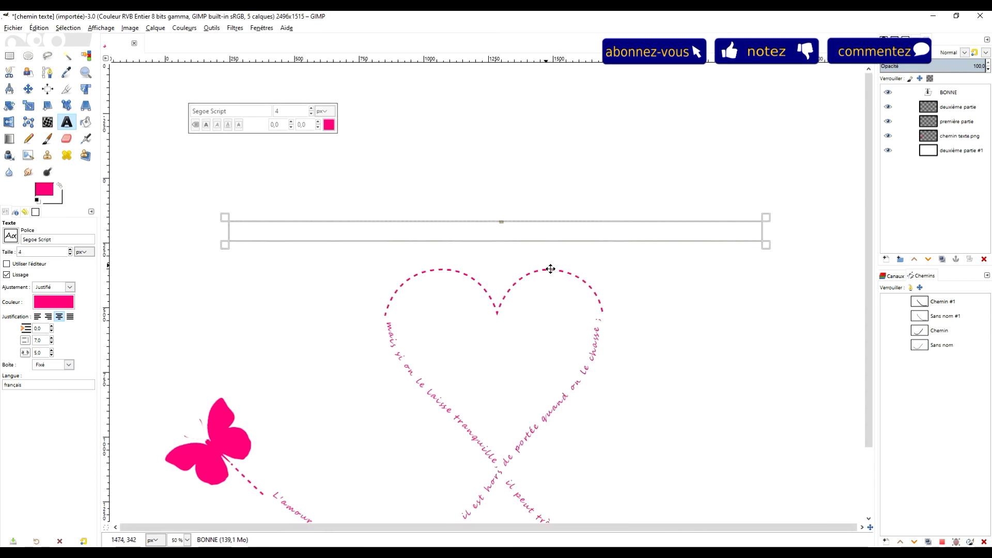
key(ctrl+a)
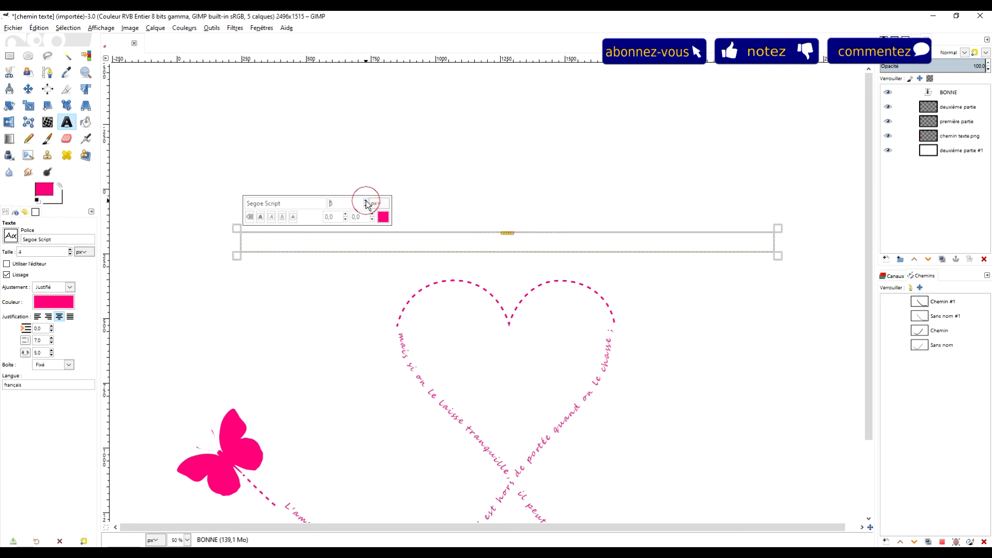
click(365, 201)
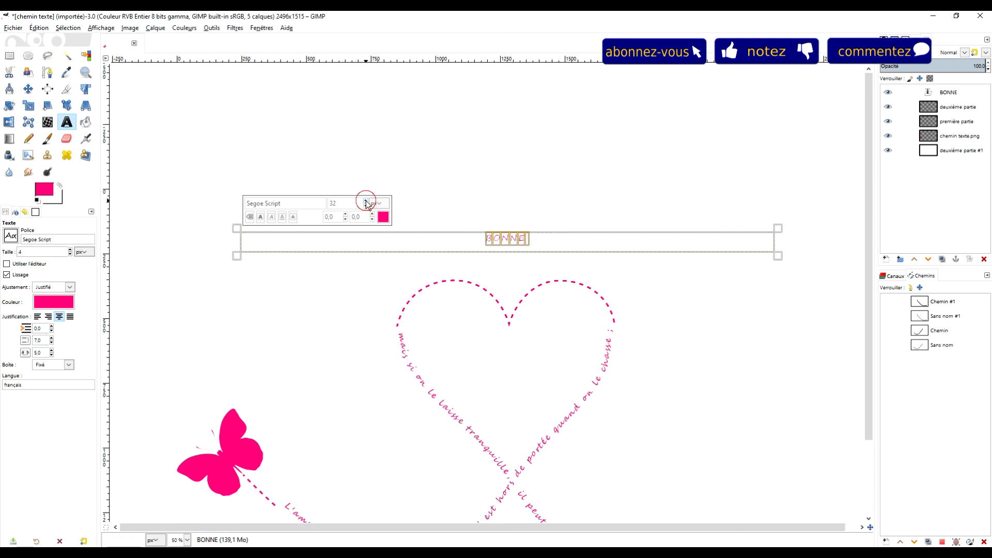
Extend the text above the heart so that it reads "BONNE SAINT-VALENTIN"
click(536, 237)
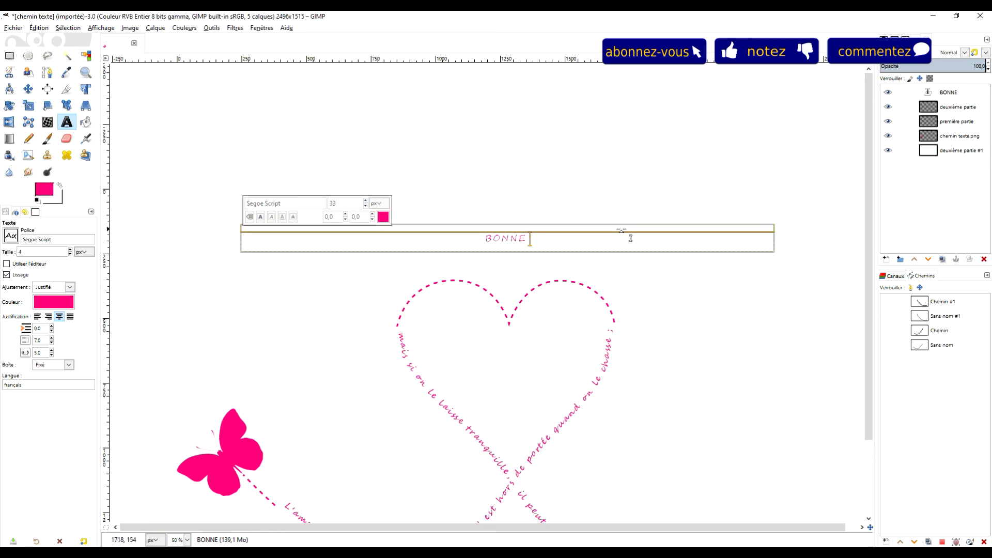
text(SAINTE)
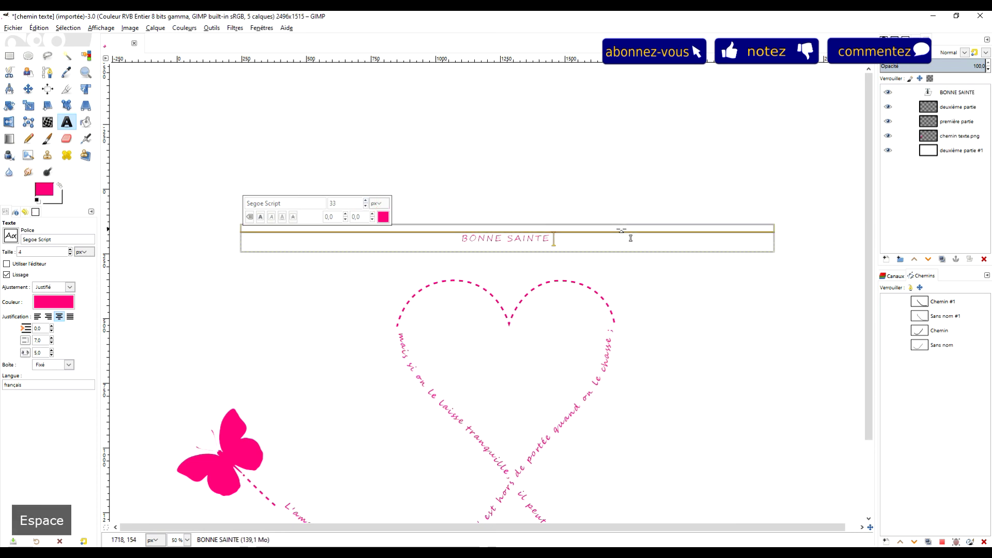
text( VALENTIN)
key(ctrl+Left)
key(BackSpace)
key(BackSpace)
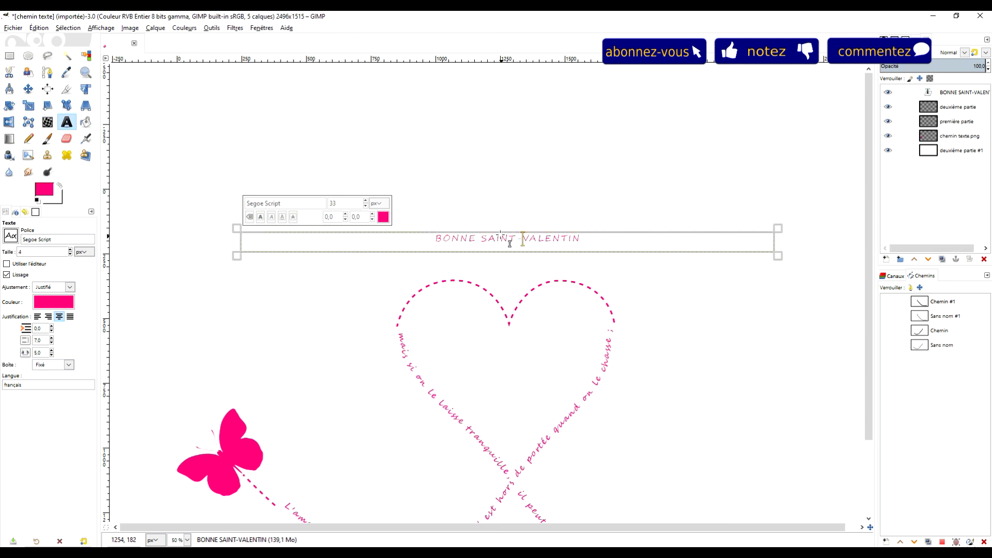
text(-)
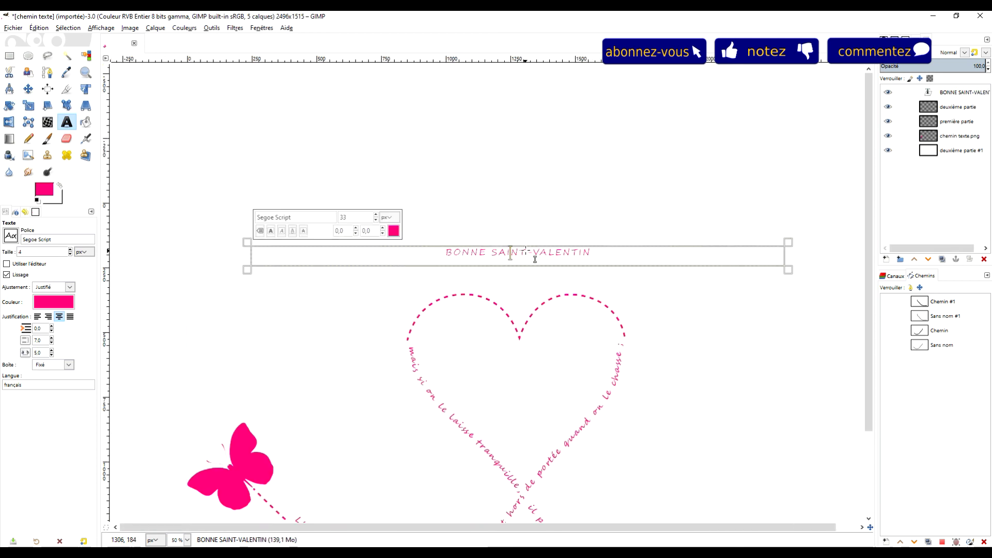
Make the whole greeting bold at 65 px, and select the "deuxième partie #1" layer
key(ctrl+a)
click(270, 231)
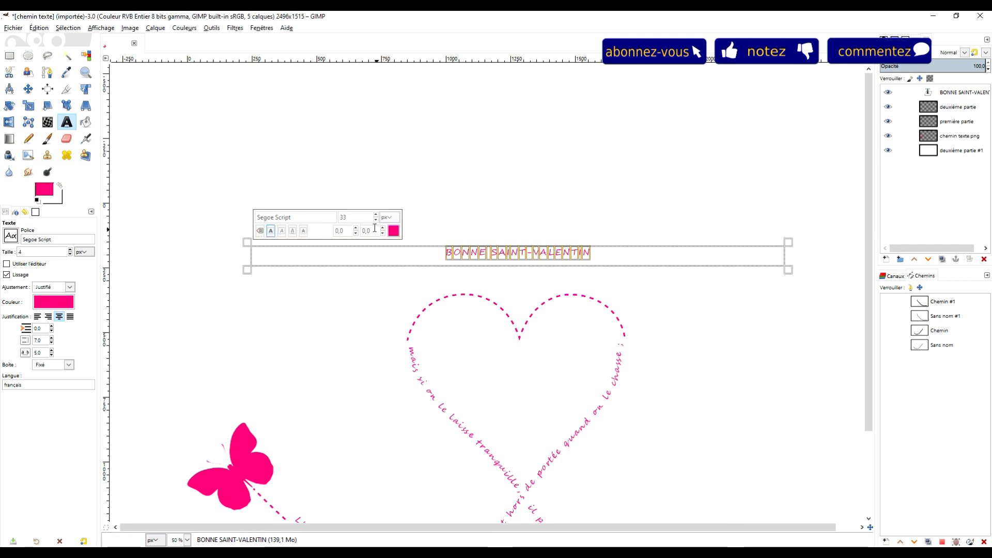
drag(375, 217, 375, 217)
click(970, 151)
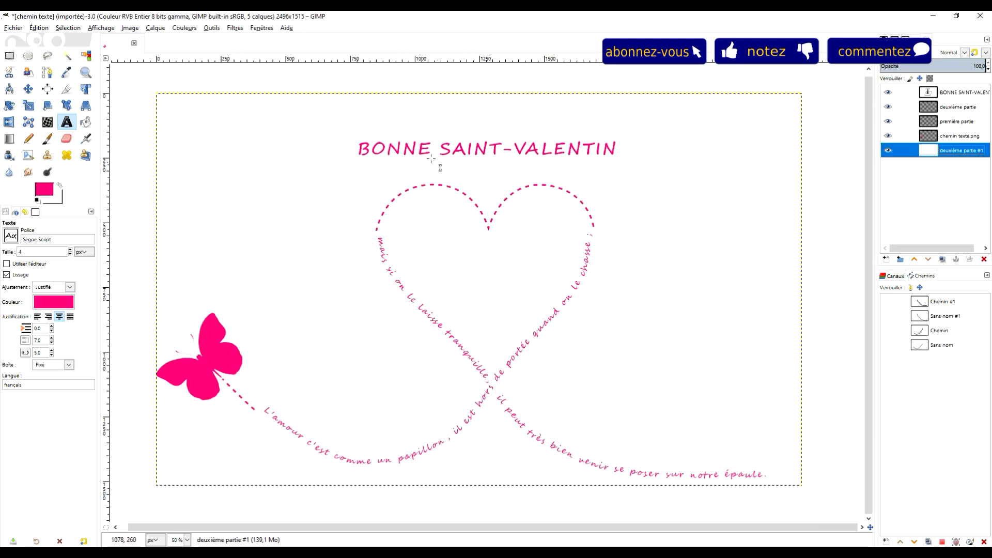
Enlarge the whole greeting to 88 px and reshape its text box to be narrower and taller so the letters fit
click(452, 148)
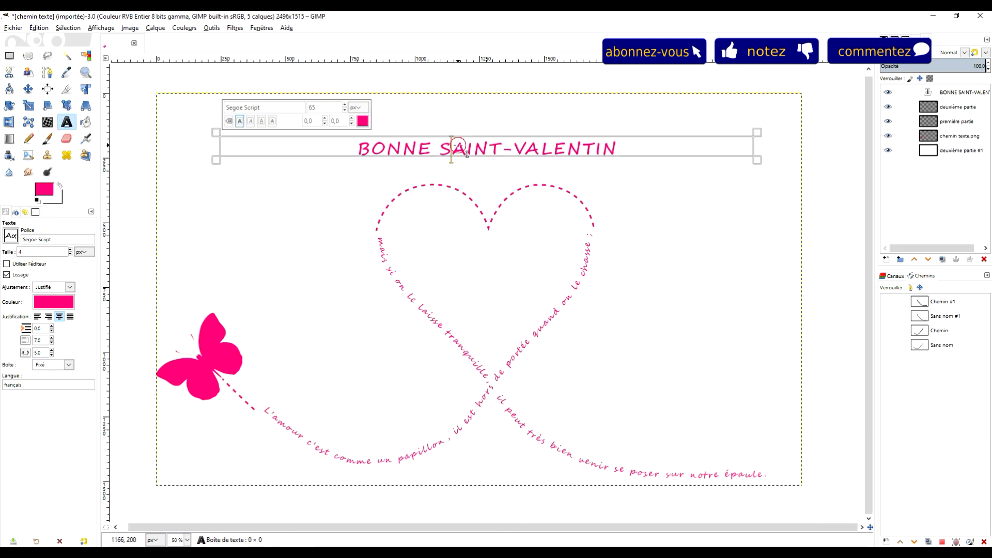
key(ctrl+a)
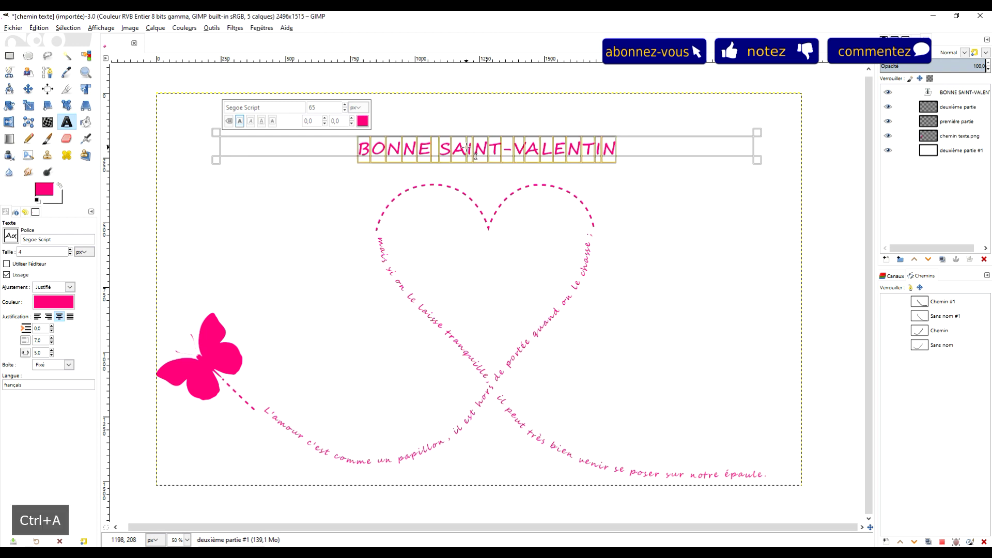
click(345, 105)
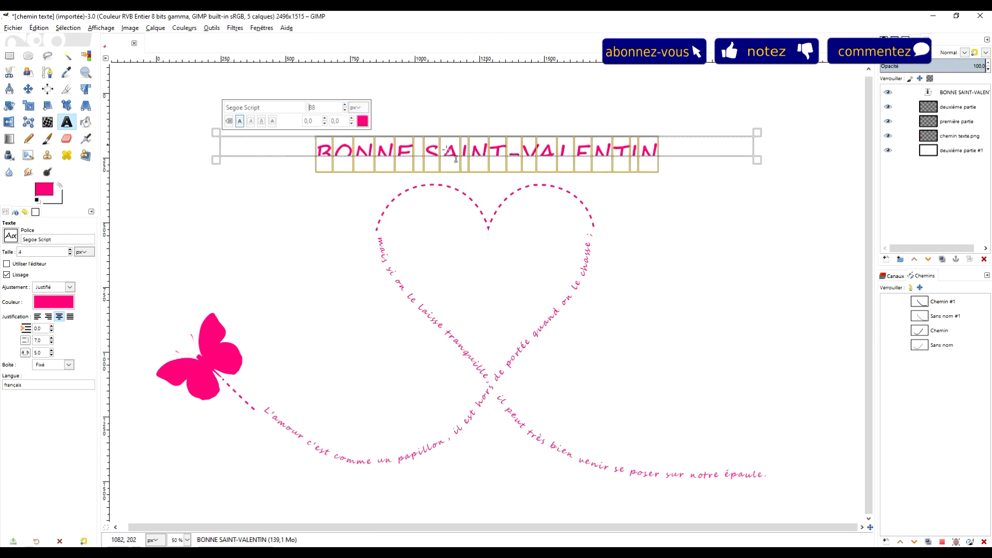
drag(757, 132, 594, 133)
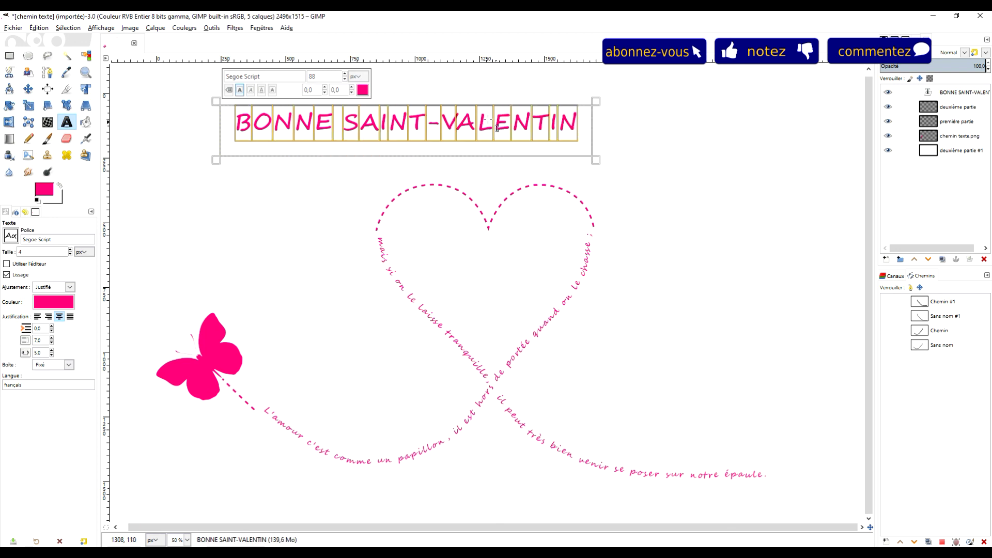
Move the "BONNE SAINT-VALENTIN" text layer so that it sits centred just above the heart
click(28, 88)
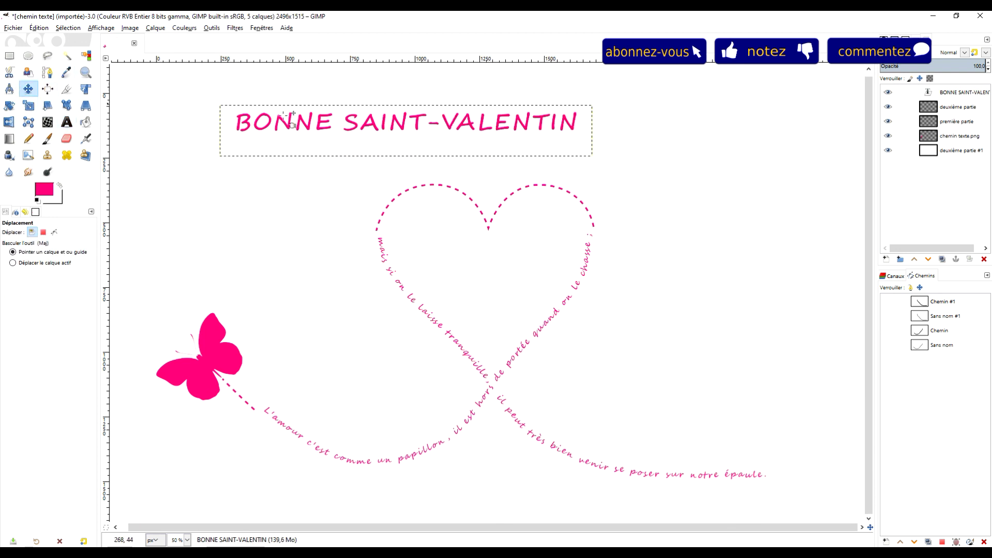
drag(417, 125, 511, 157)
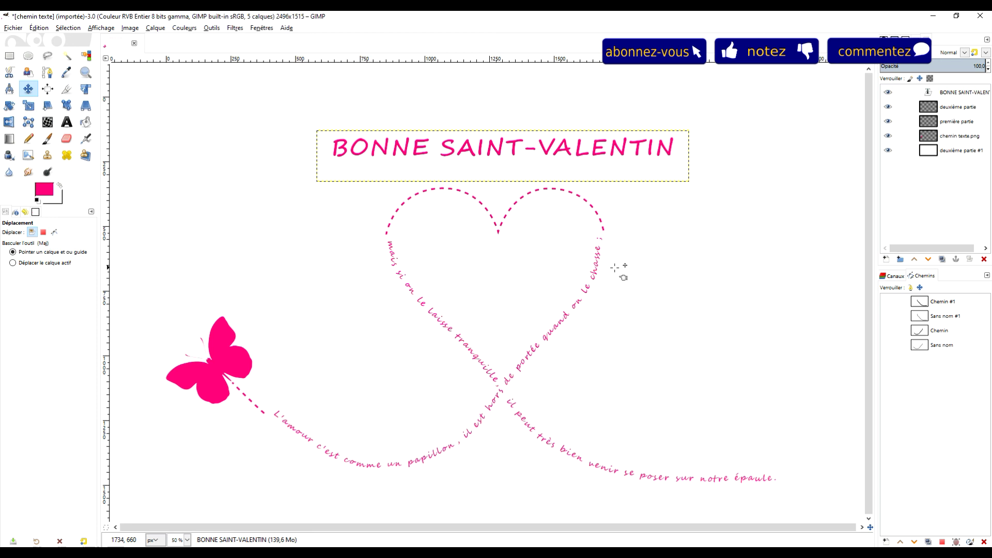
scroll(634, 272, left, 2)
scroll(641, 272, right, 1)
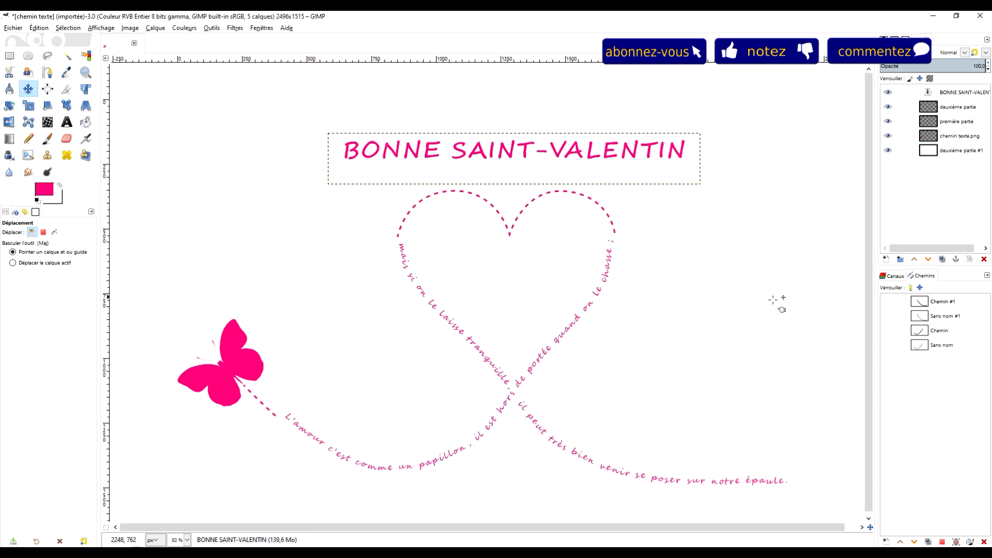